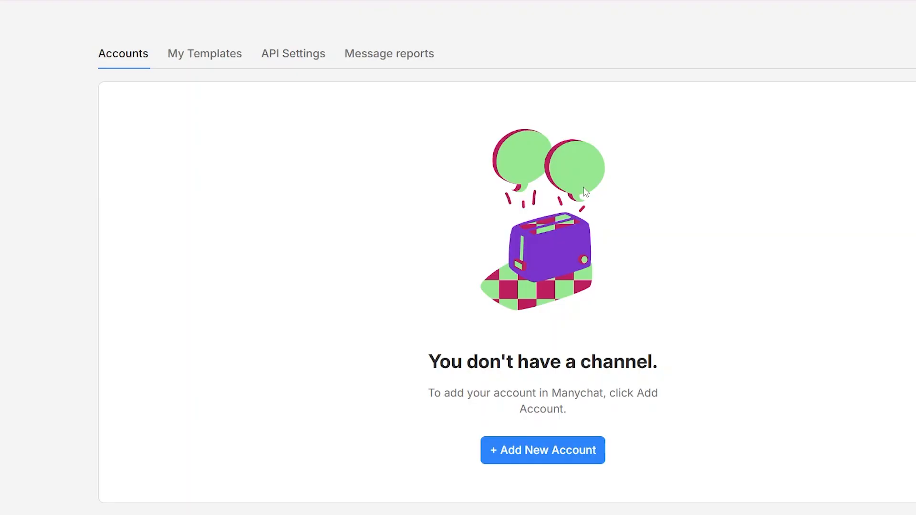
Scroll the Accounts page and start adding a new channel account
{"action": "scroll", "coordinate": [543, 286], "scroll_direction": "down", "scroll_amount": 1}
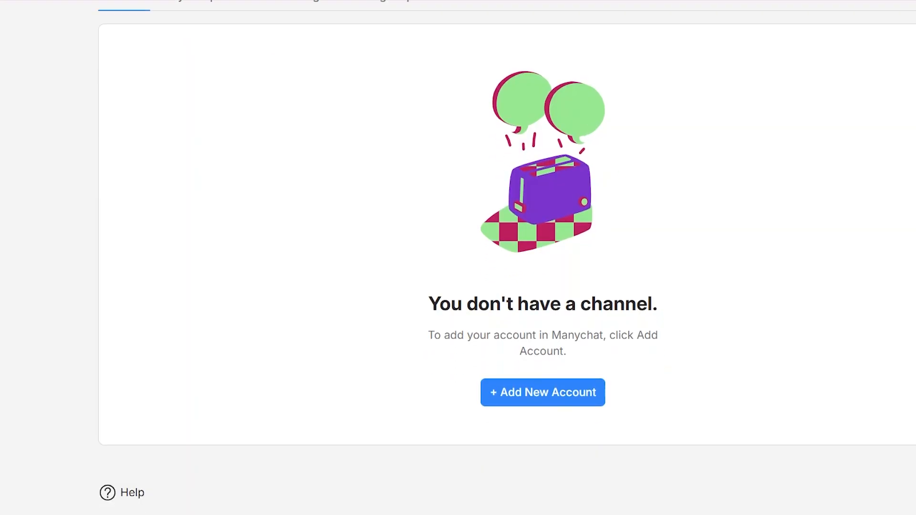
{"action": "scroll", "coordinate": [542, 286], "scroll_direction": "up", "scroll_amount": 1}
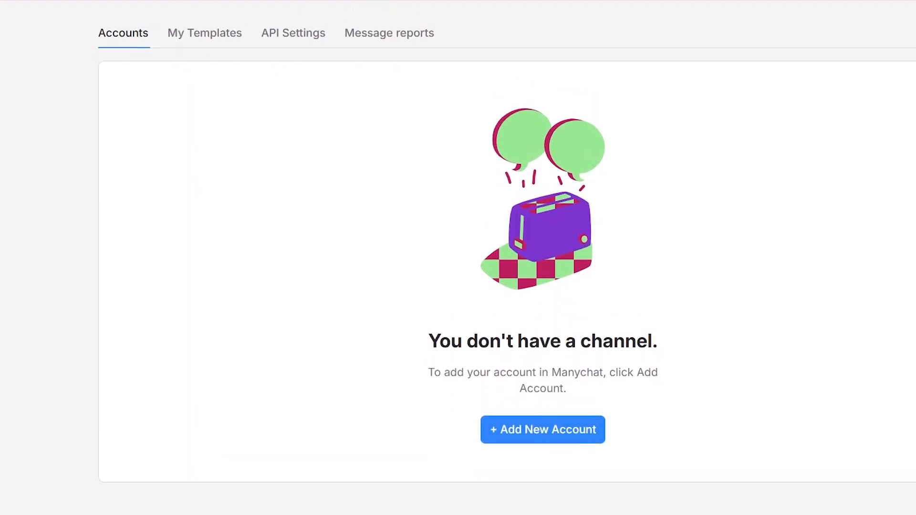
{"action": "scroll", "coordinate": [542, 286], "scroll_direction": "up", "scroll_amount": 2}
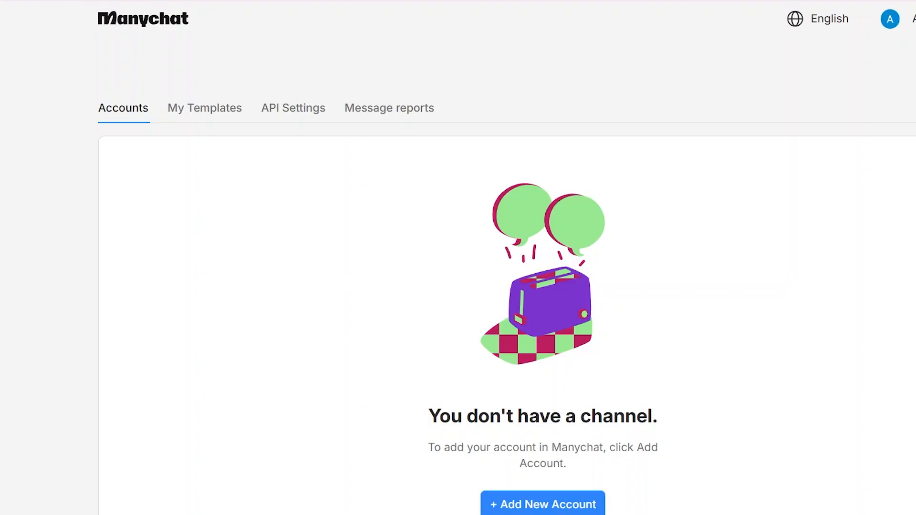
{"action": "scroll", "coordinate": [543, 287], "scroll_direction": "down", "scroll_amount": 2}
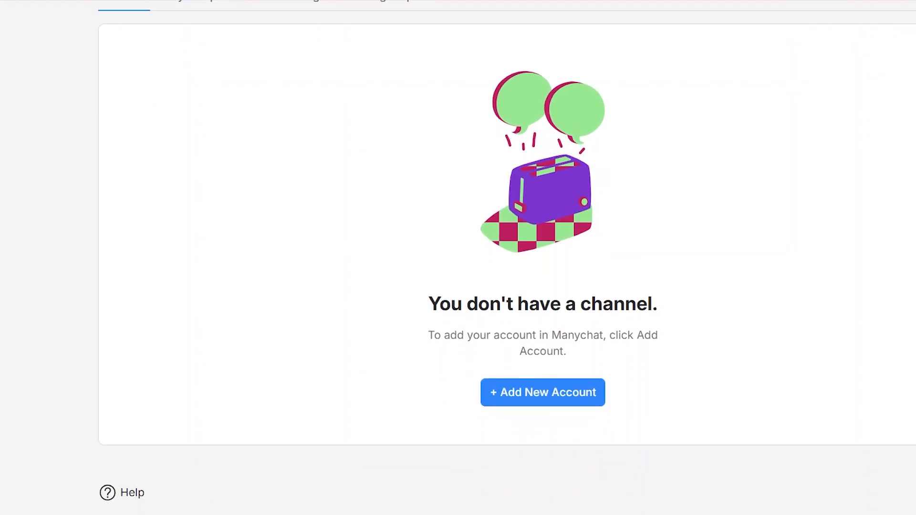
{"action": "scroll", "coordinate": [543, 287], "scroll_direction": "up", "scroll_amount": 2}
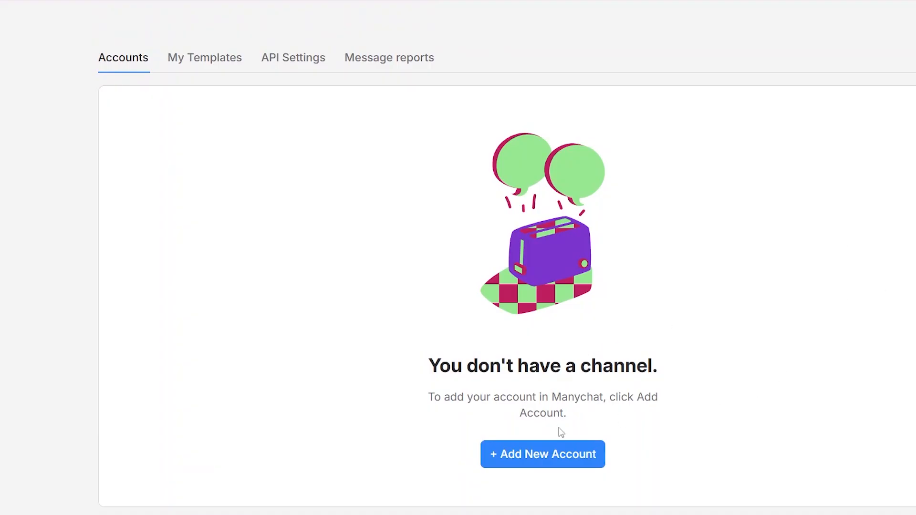
{"action": "left_click", "coordinate": [549, 454]}
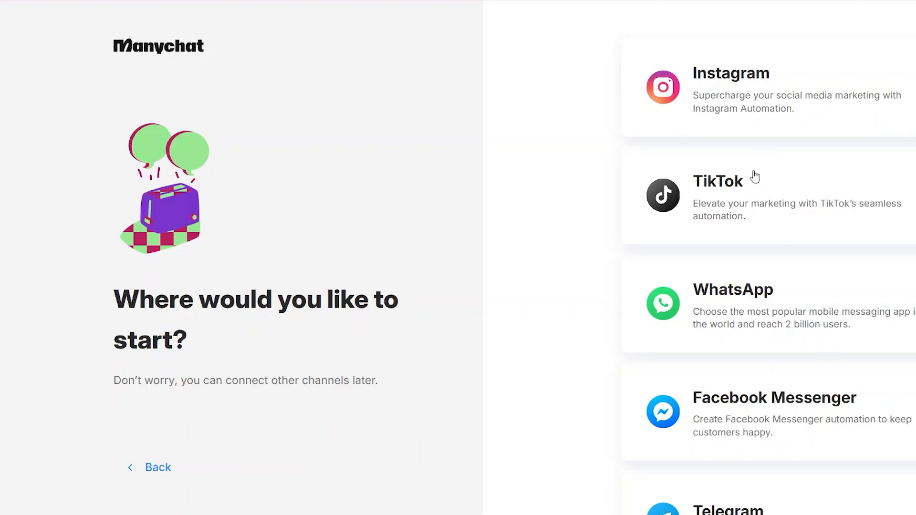
Connect Instagram through the Instagram login option and allow Manychat's requested permissions
{"action": "left_click", "coordinate": [826, 110]}
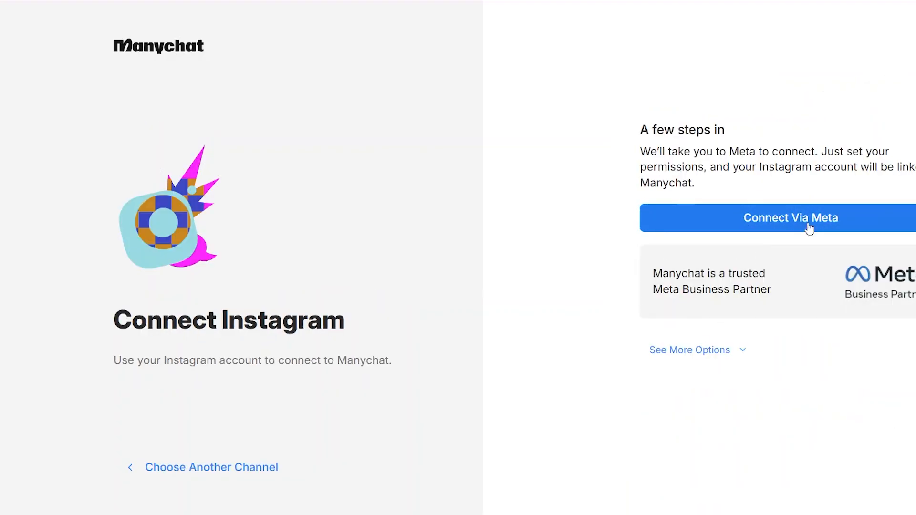
{"action": "left_click", "coordinate": [709, 347]}
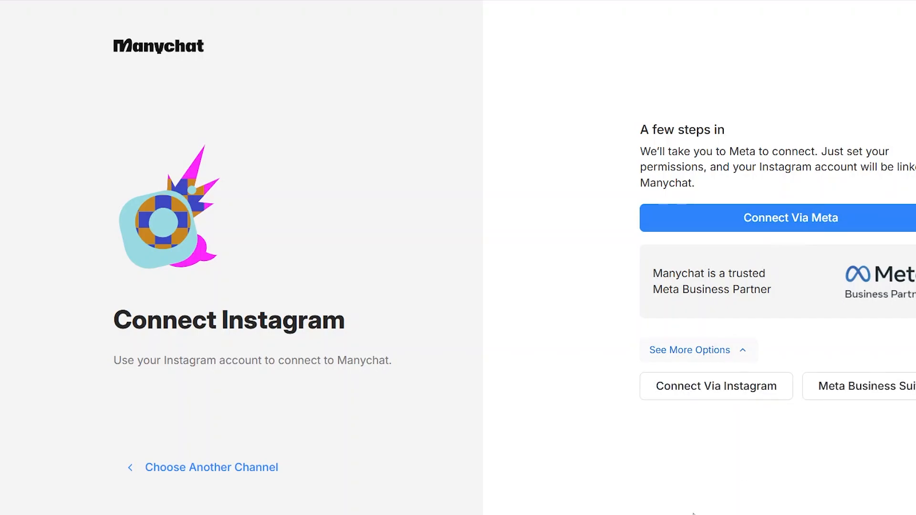
{"action": "left_click", "coordinate": [758, 398]}
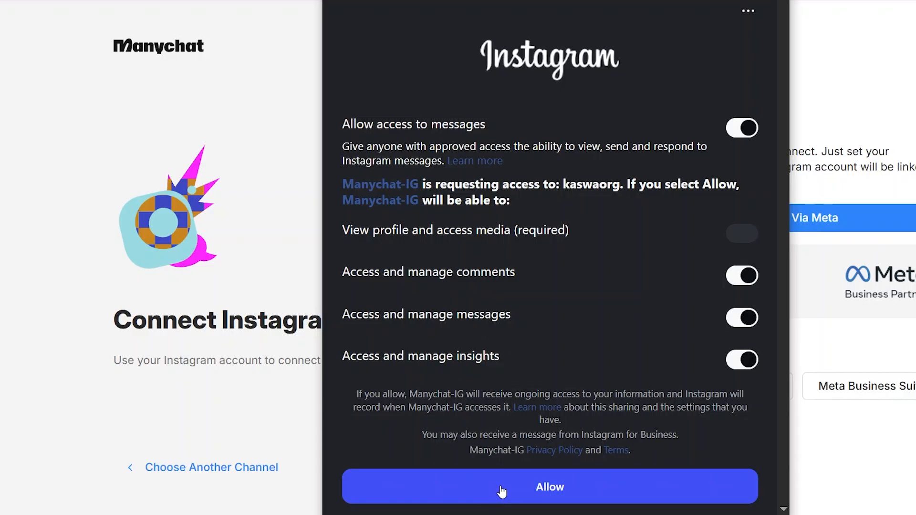
{"action": "left_click", "coordinate": [500, 485]}
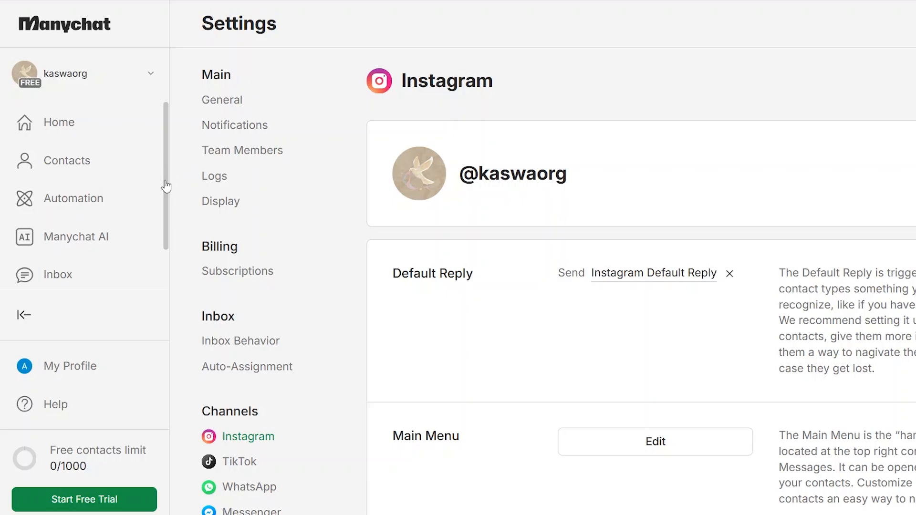
{"action": "scroll", "coordinate": [168, 154], "scroll_direction": "up", "scroll_amount": 1}
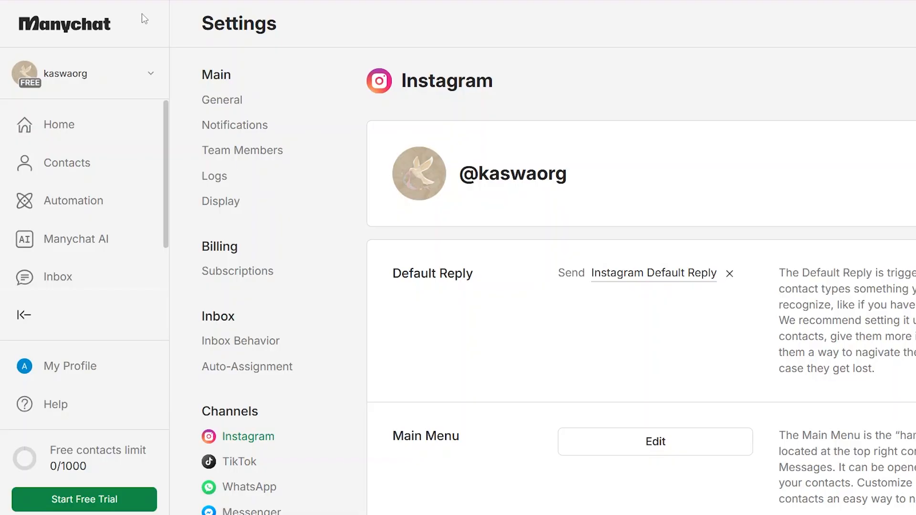
{"action": "scroll", "coordinate": [168, 143], "scroll_direction": "down", "scroll_amount": 1}
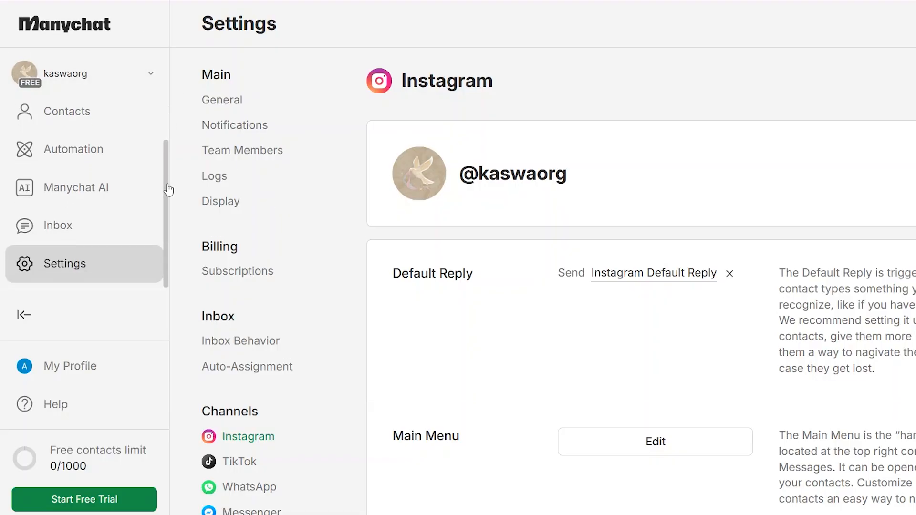
{"action": "scroll", "coordinate": [167, 173], "scroll_direction": "up", "scroll_amount": 1}
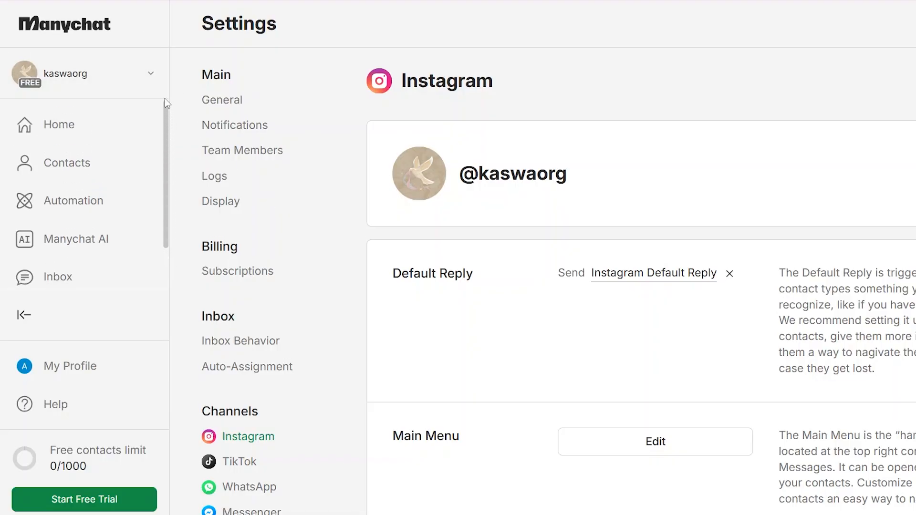
Review the Home dashboard, its insights page and the Add Channel list
{"action": "left_click", "coordinate": [110, 119]}
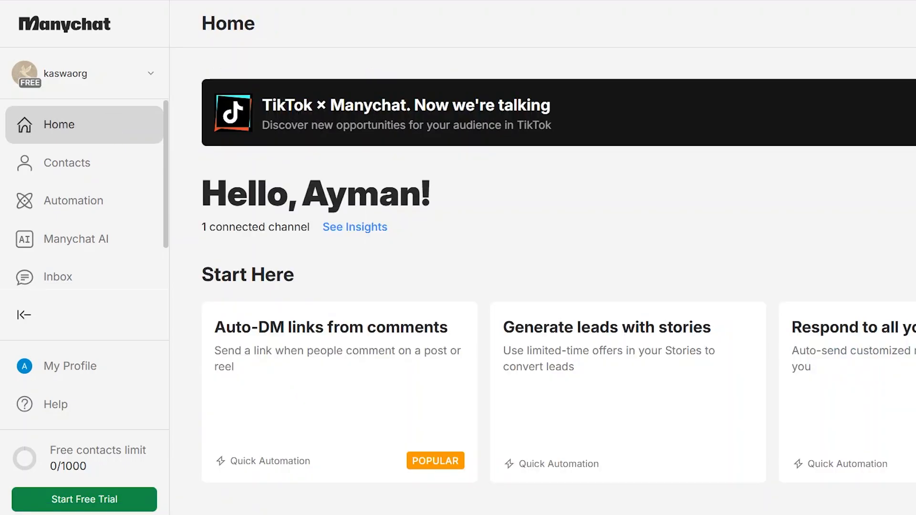
{"action": "scroll", "coordinate": [559, 290], "scroll_direction": "down", "scroll_amount": 10}
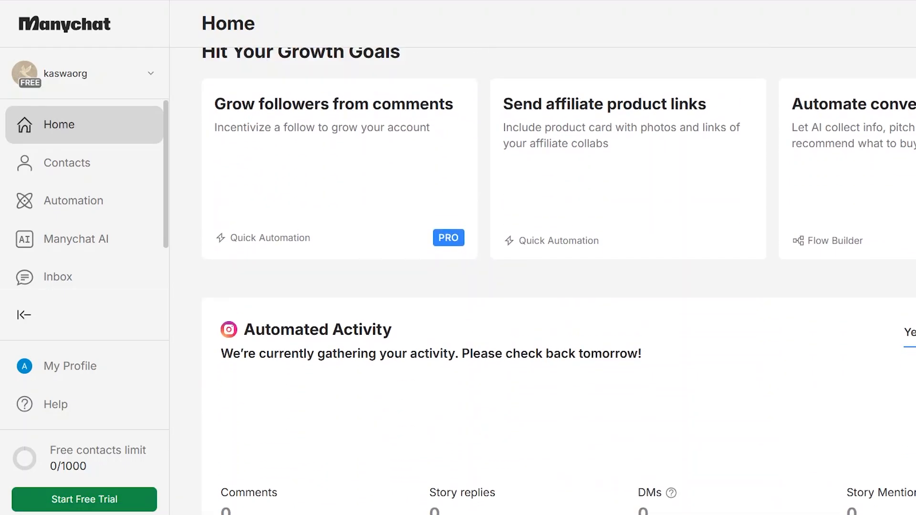
{"action": "scroll", "coordinate": [558, 290], "scroll_direction": "up", "scroll_amount": 10}
{"action": "scroll", "coordinate": [559, 290], "scroll_direction": "down", "scroll_amount": 2}
{"action": "scroll", "coordinate": [558, 290], "scroll_direction": "up", "scroll_amount": 3}
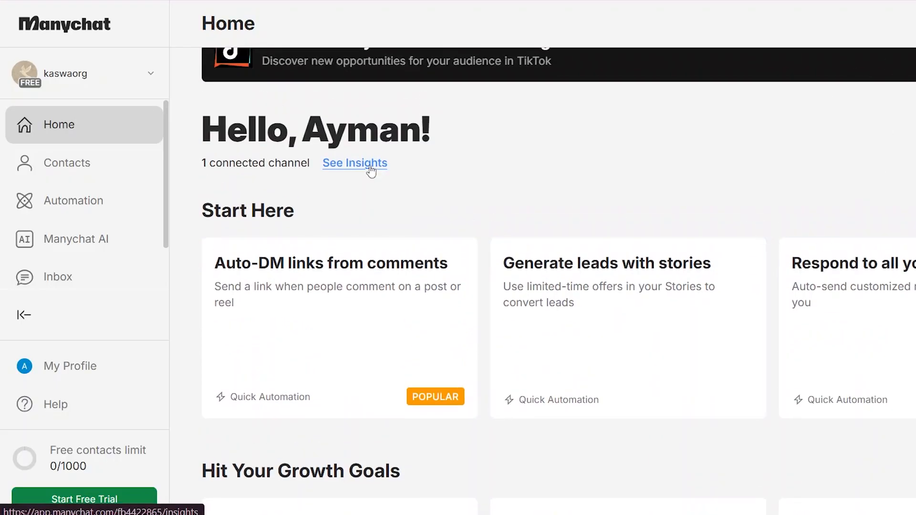
{"action": "left_click", "coordinate": [371, 168]}
{"action": "double_click", "coordinate": [536, 331]}
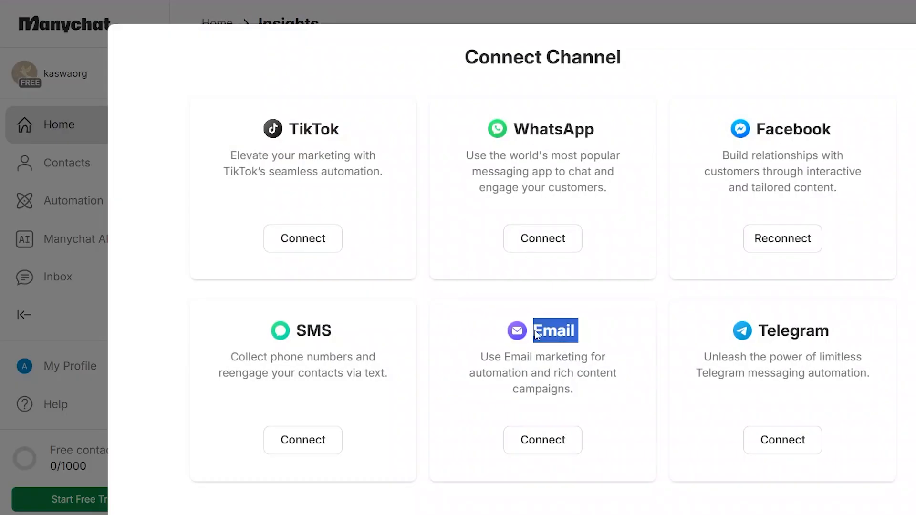
{"action": "key", "text": "Escape"}
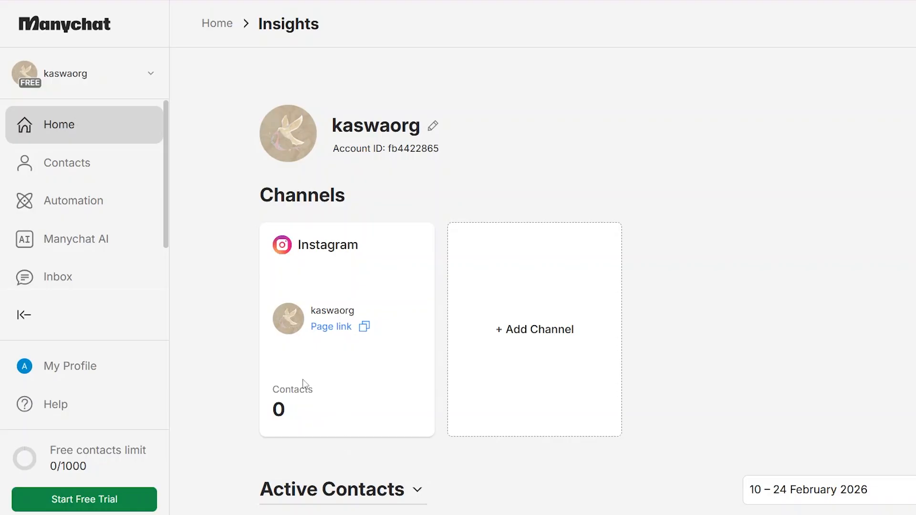
Browse the Contacts, Automation and Manychat AI pages
{"action": "left_click", "coordinate": [141, 175]}
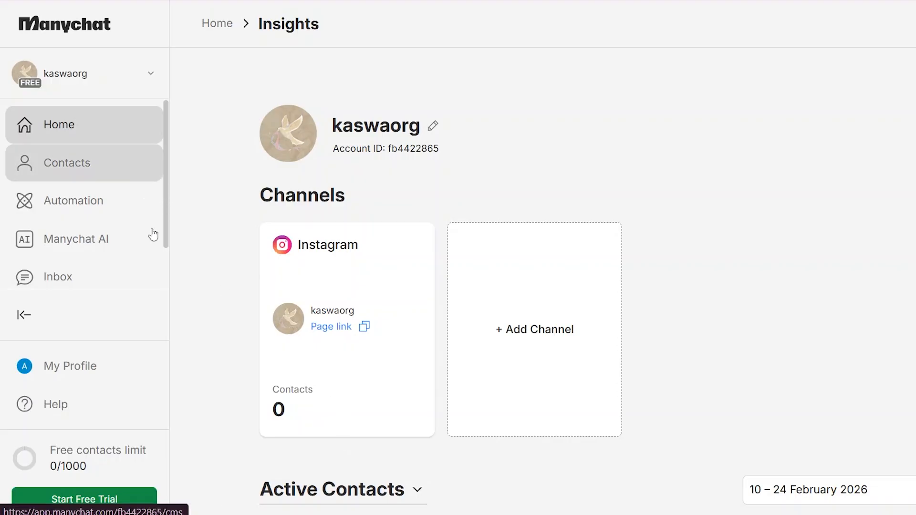
{"action": "scroll", "coordinate": [130, 221], "scroll_direction": "down", "scroll_amount": 1}
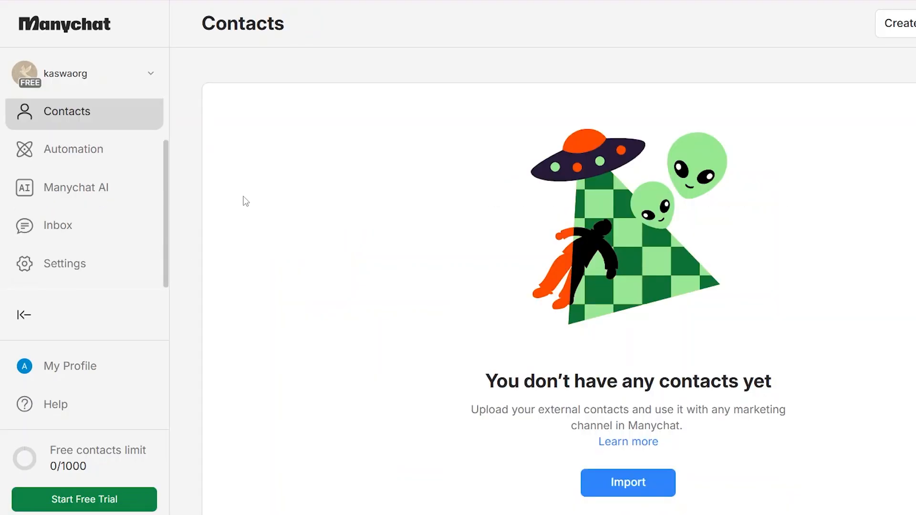
{"action": "left_click", "coordinate": [111, 155]}
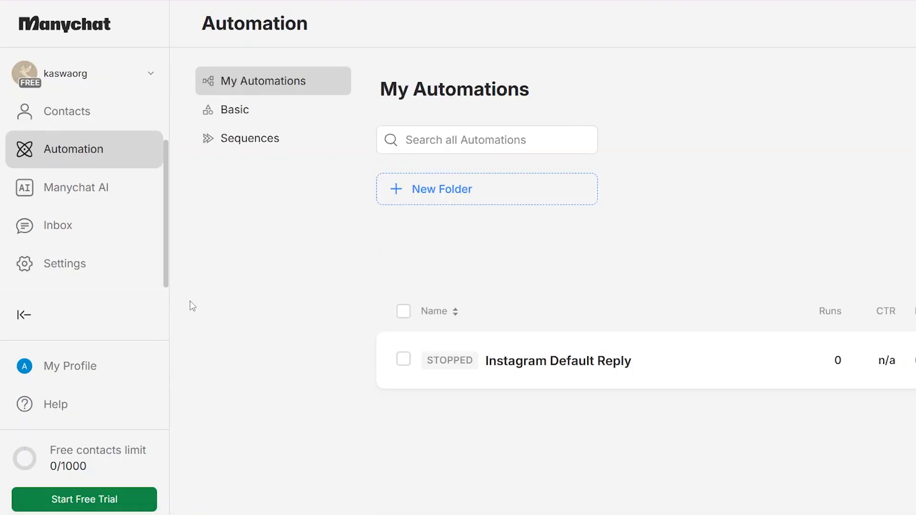
{"action": "left_click", "coordinate": [105, 186]}
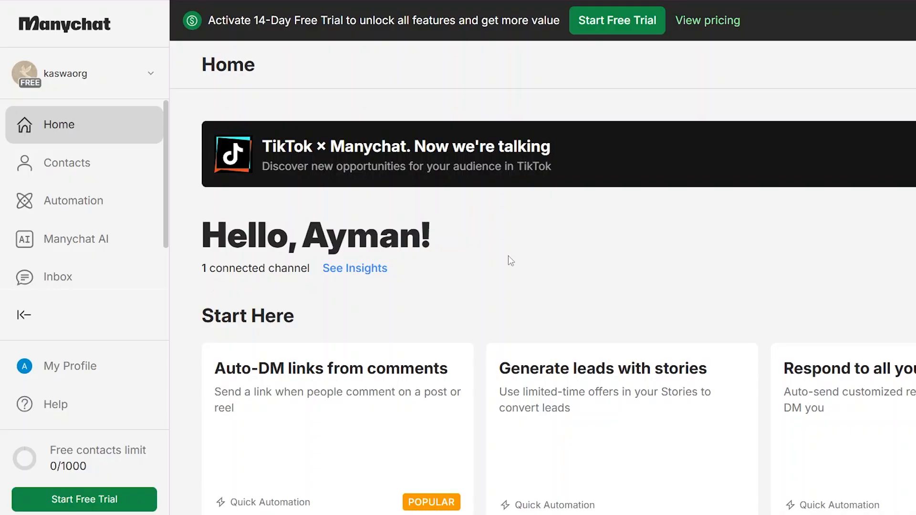
Check the account switcher, then view My Automations with the stopped Instagram Default Reply
{"action": "left_click", "coordinate": [122, 200]}
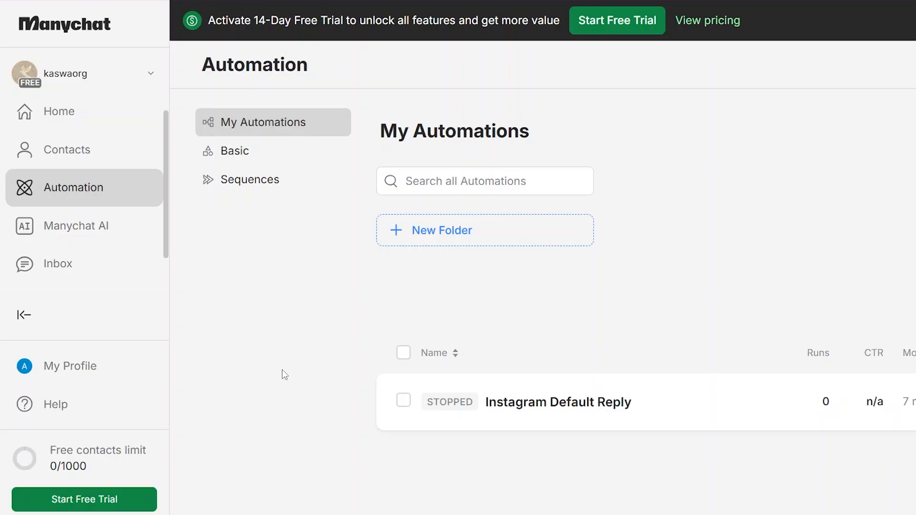
{"action": "scroll", "coordinate": [163, 264], "scroll_direction": "down", "scroll_amount": 1}
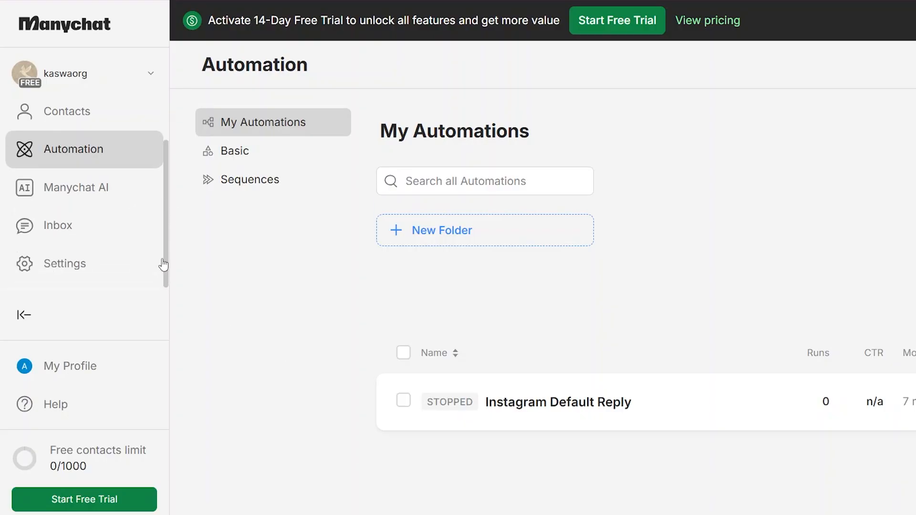
{"action": "scroll", "coordinate": [143, 200], "scroll_direction": "up", "scroll_amount": 1}
{"action": "left_click", "coordinate": [113, 127]}
{"action": "left_click", "coordinate": [137, 68]}
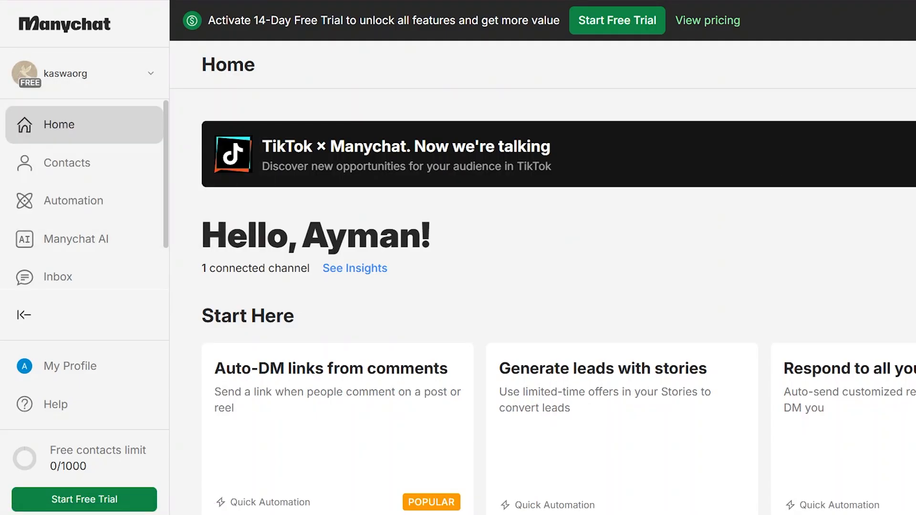
{"action": "scroll", "coordinate": [558, 310], "scroll_direction": "down", "scroll_amount": 3}
{"action": "left_click", "coordinate": [69, 214]}
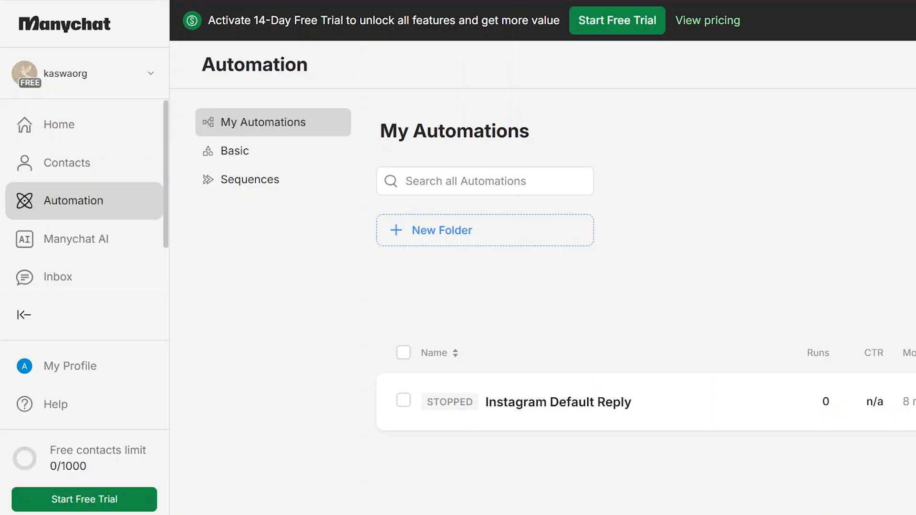
Create an Auto-DM links from comments automation triggered by the keyword Price
{"action": "left_click", "coordinate": [913, 65]}
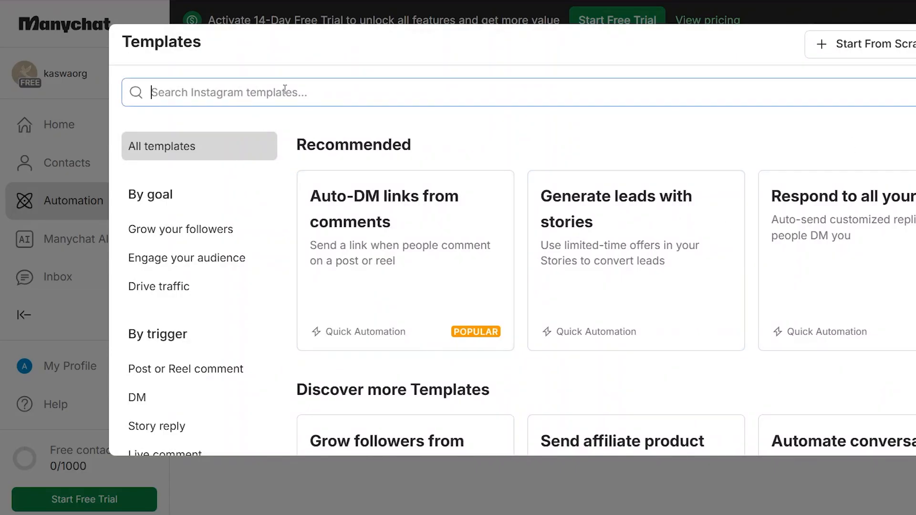
{"action": "type", "text": "dm"}
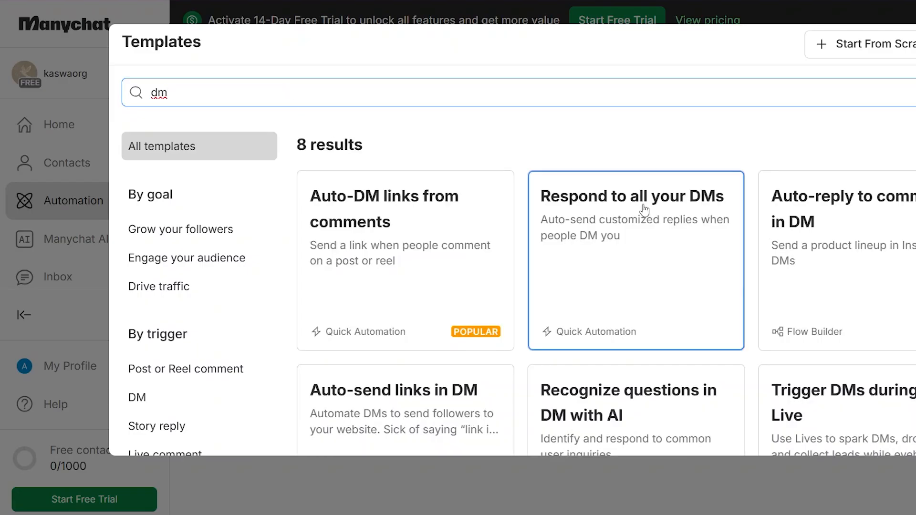
{"action": "left_click", "coordinate": [464, 283]}
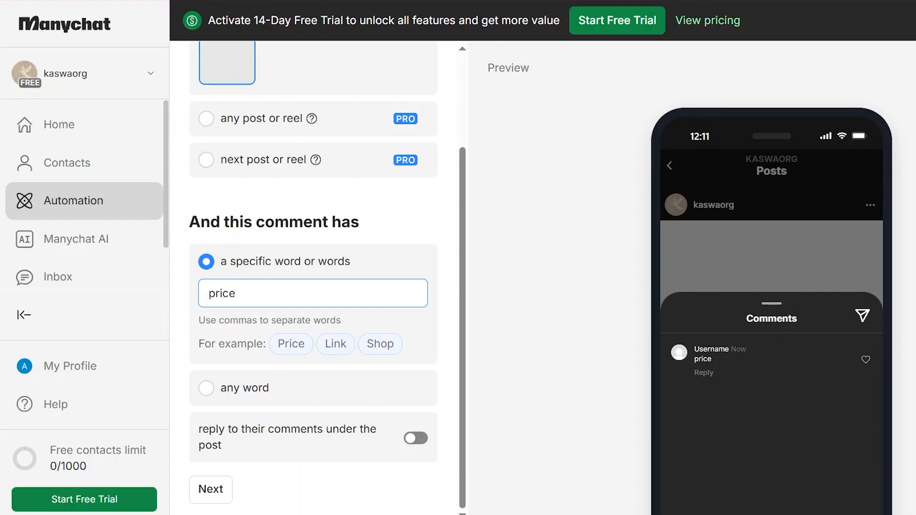
{"action": "left_click", "coordinate": [297, 348]}
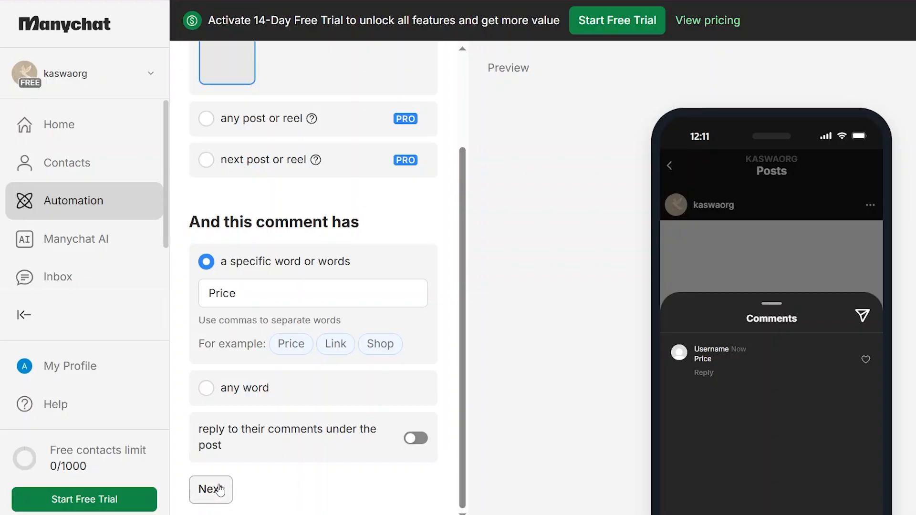
{"action": "left_click", "coordinate": [212, 490]}
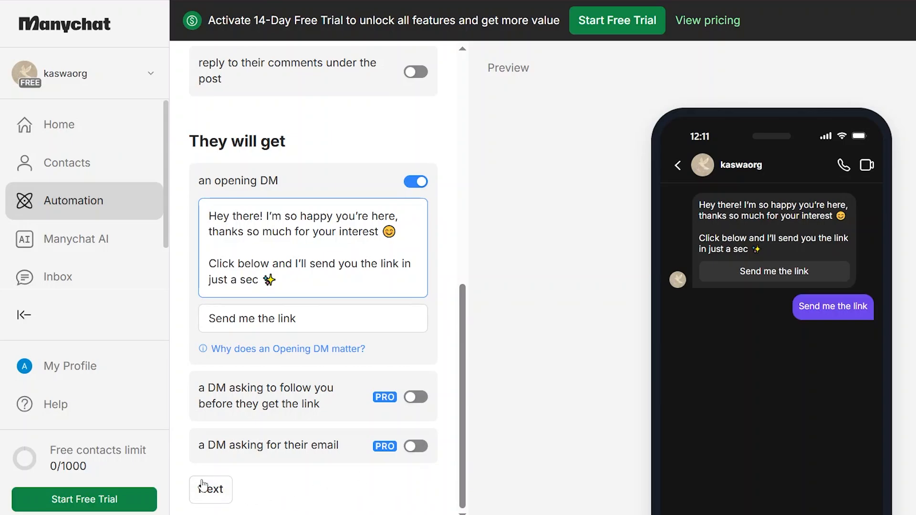
Write 'here is the link' as the follow-up DM message
{"action": "left_click", "coordinate": [215, 496]}
{"action": "left_click", "coordinate": [303, 367]}
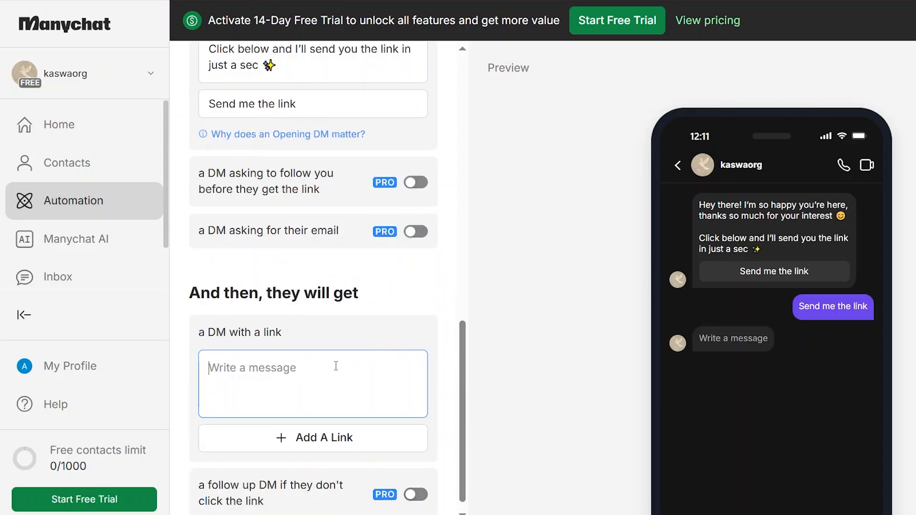
{"action": "type", "text": "here is"}
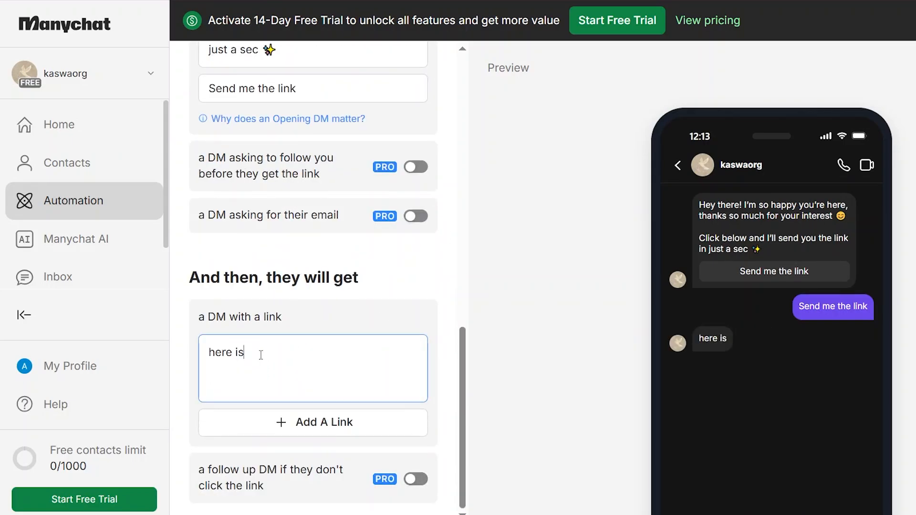
{"action": "key", "text": "BackSpace"}
{"action": "type", "text": "s the link"}
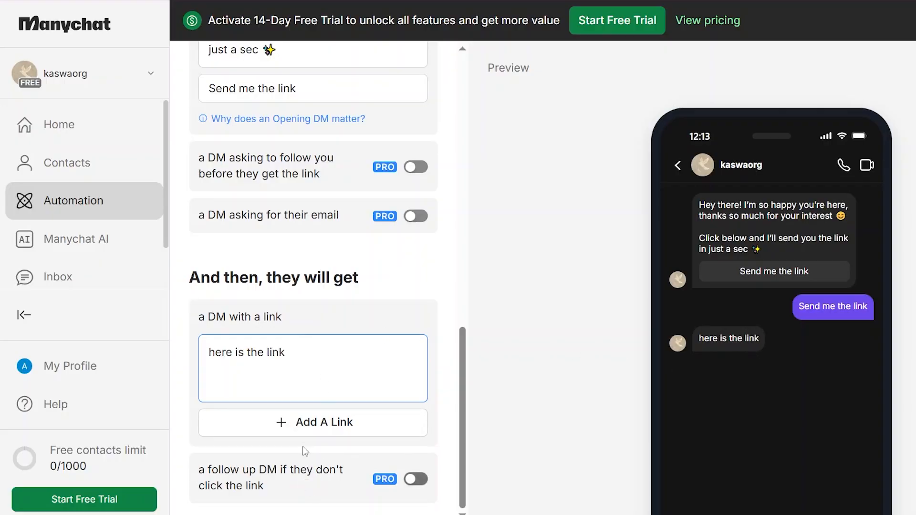
Add a 'google form' link button pointing to the pasted Google Form URL
{"action": "left_click", "coordinate": [306, 424]}
{"action": "left_click", "coordinate": [577, 159]}
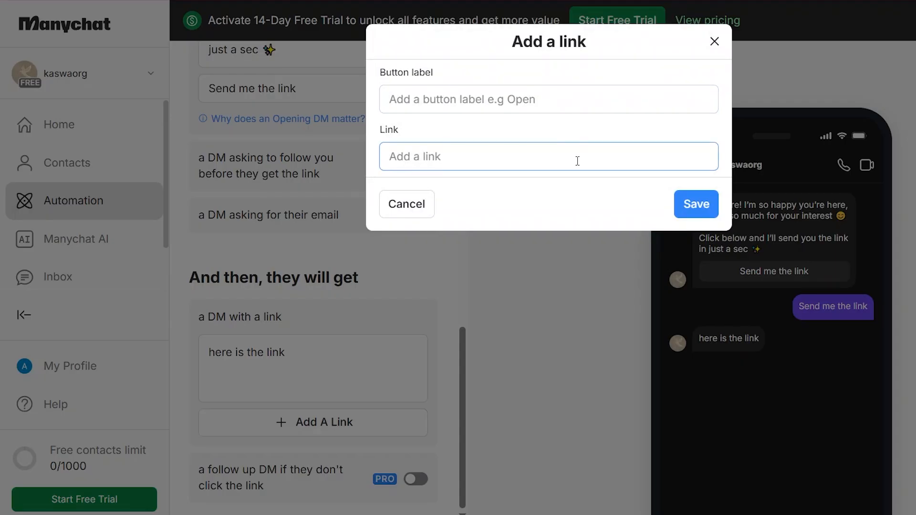
{"action": "key", "text": "ctrl+v"}
{"action": "left_click", "coordinate": [617, 96]}
{"action": "type", "text": "google form"}
{"action": "key", "text": "Return"}
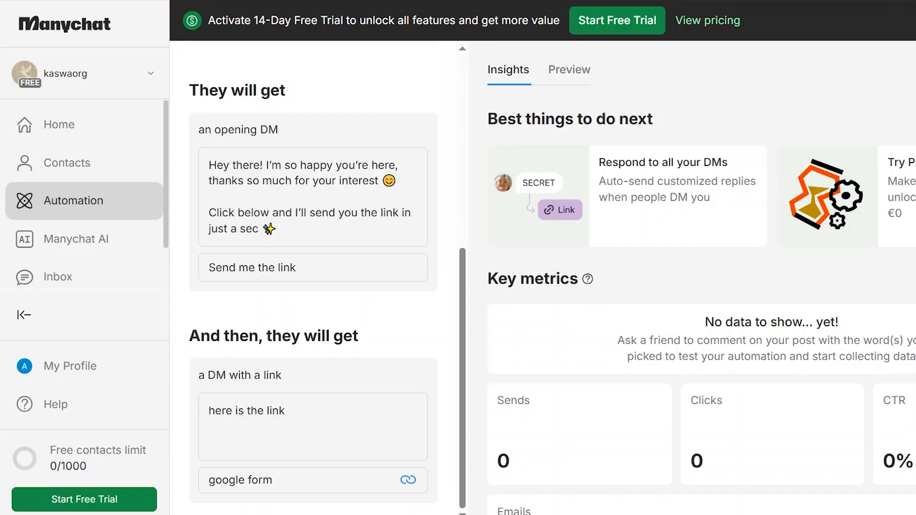
{"action": "scroll", "coordinate": [697, 287], "scroll_direction": "down", "scroll_amount": 2}
{"action": "scroll", "coordinate": [697, 286], "scroll_direction": "up", "scroll_amount": 2}
Comment 'price' on the Instagram post to test the automation
{"action": "key", "text": "alt+Tab"}
{"action": "left_click", "coordinate": [555, 433]}
{"action": "type", "text": "price"}
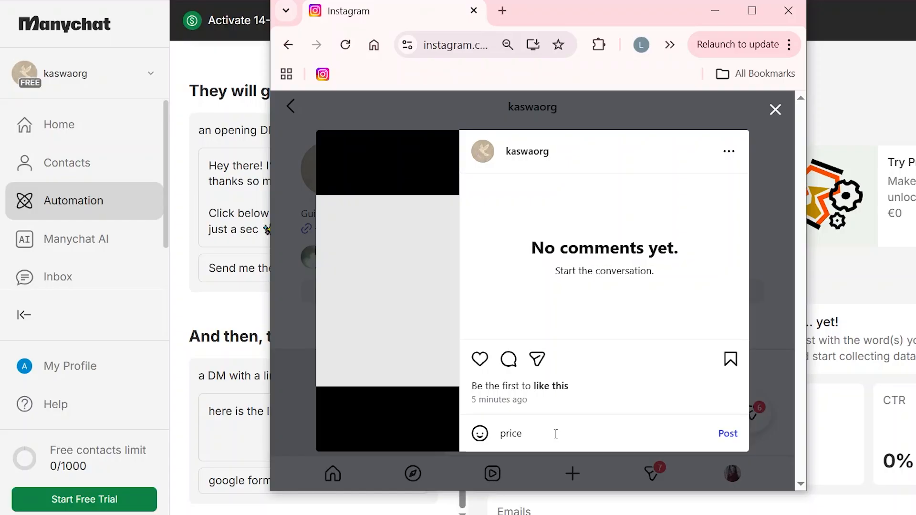
{"action": "key", "text": "Return"}
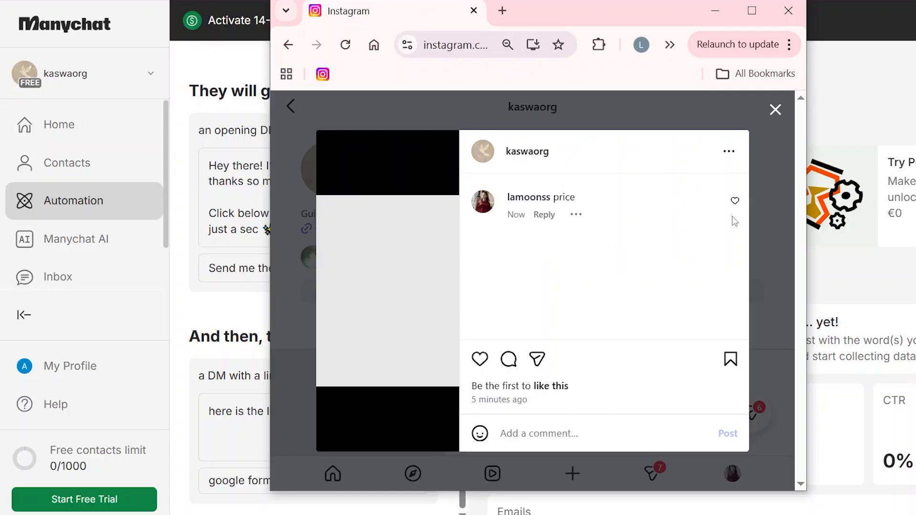
{"action": "left_click", "coordinate": [776, 111]}
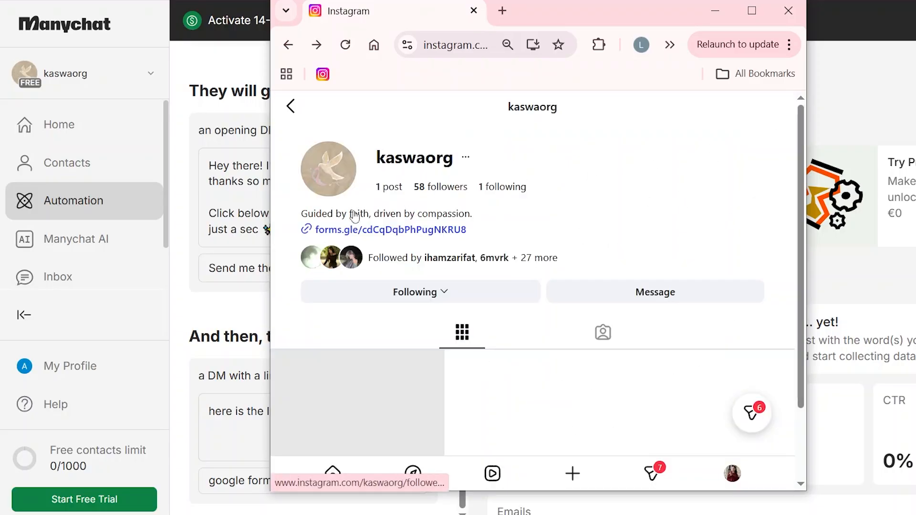
Reply 'send me the link' in the business account's DM chat, then minimize Instagram
{"action": "left_click", "coordinate": [659, 473]}
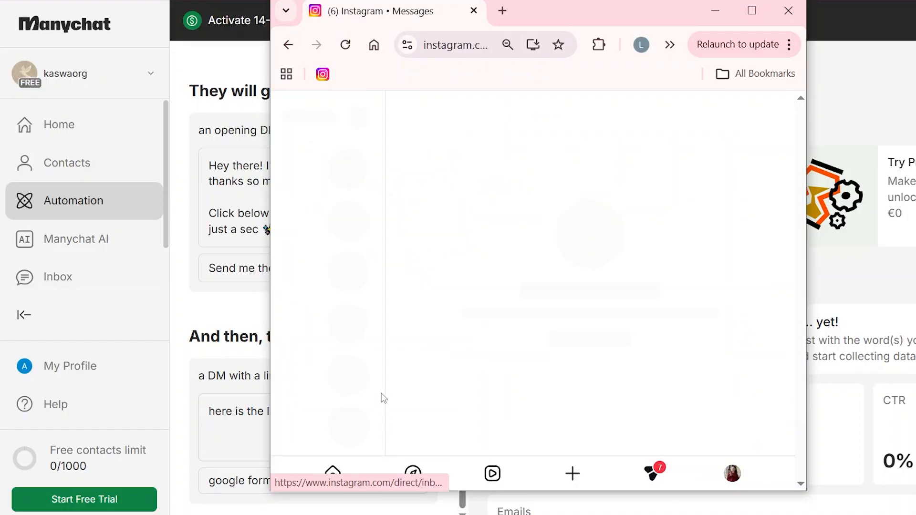
{"action": "left_click", "coordinate": [327, 248]}
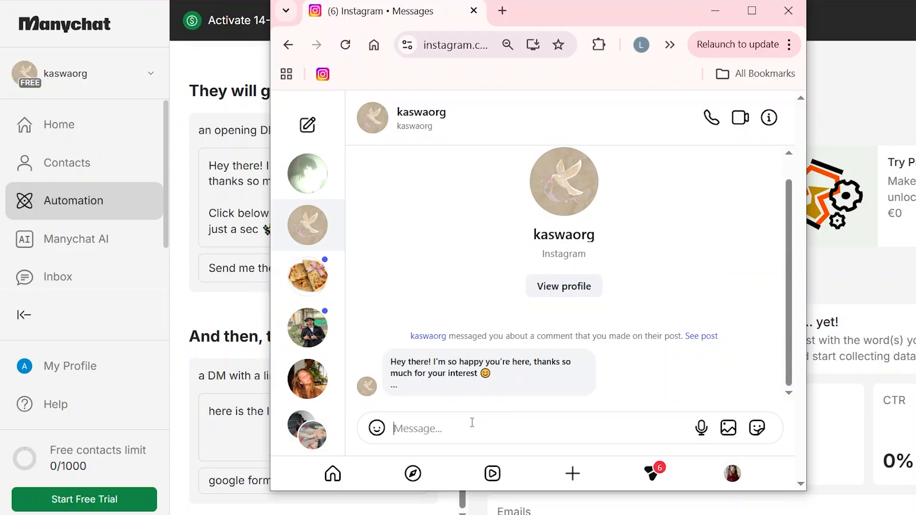
{"action": "type", "text": "se"}
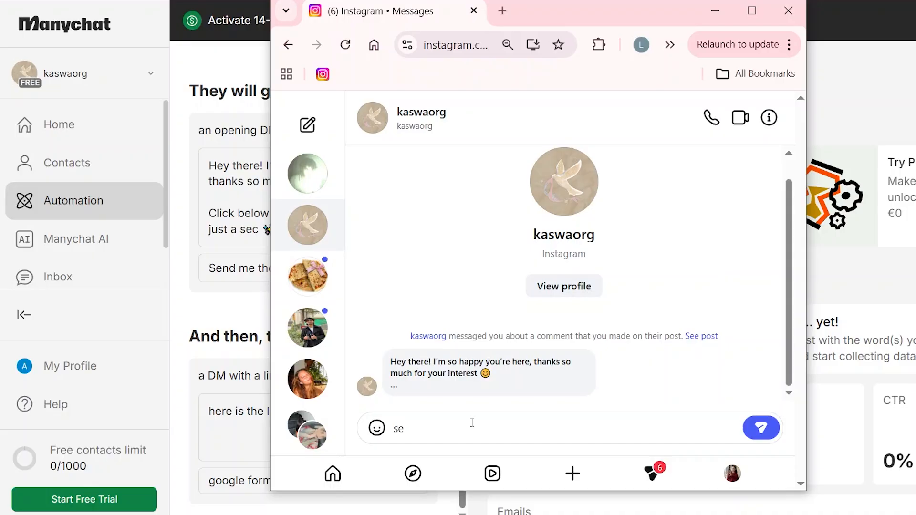
{"action": "type", "text": "nf"}
{"action": "key", "text": "BackSpace"}
{"action": "type", "text": "d me the link"}
{"action": "key", "text": "Return"}
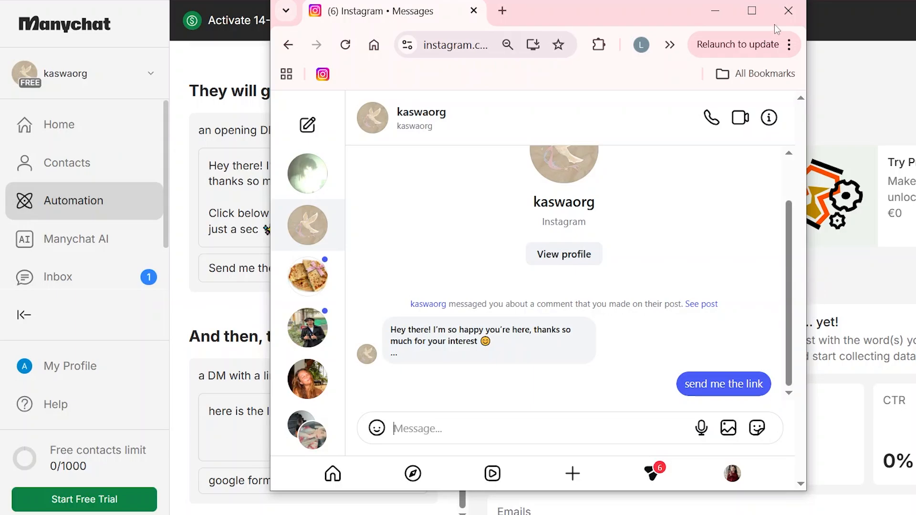
{"action": "left_click", "coordinate": [717, 15]}
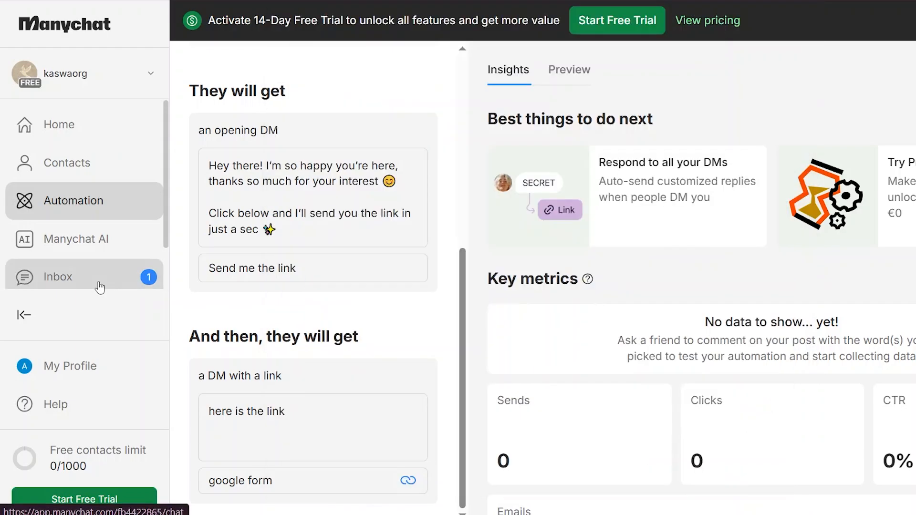
Check the Inbox and the live Auto-DM automation, then open the templates gallery
{"action": "left_click", "coordinate": [132, 267]}
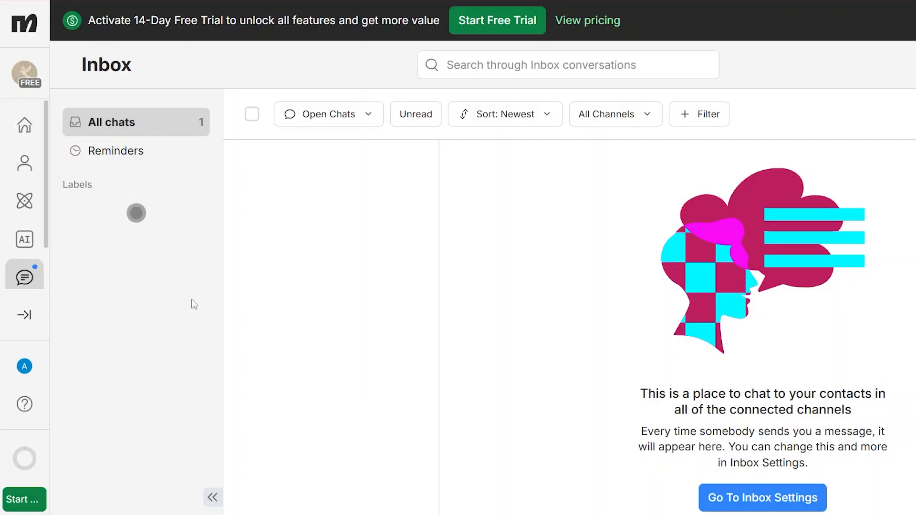
{"action": "left_click", "coordinate": [24, 201]}
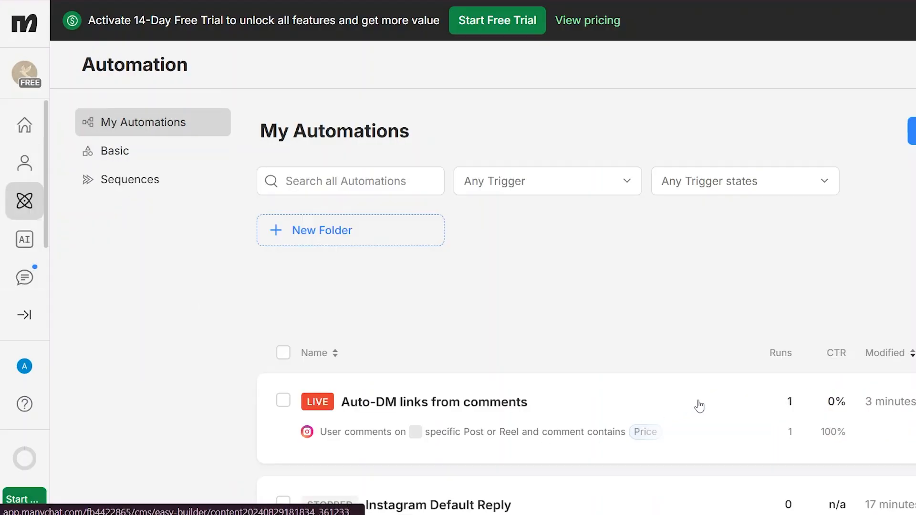
{"action": "left_click", "coordinate": [697, 401]}
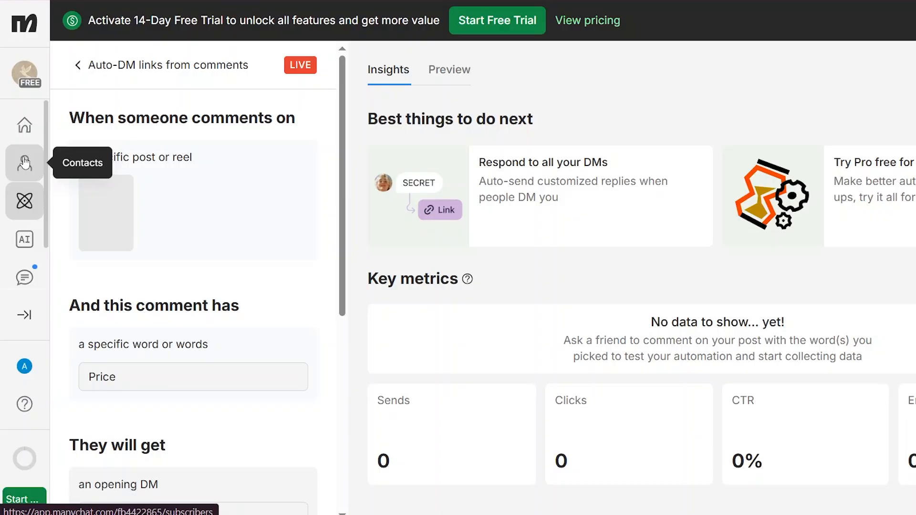
{"action": "left_click", "coordinate": [24, 199]}
{"action": "left_click", "coordinate": [911, 131]}
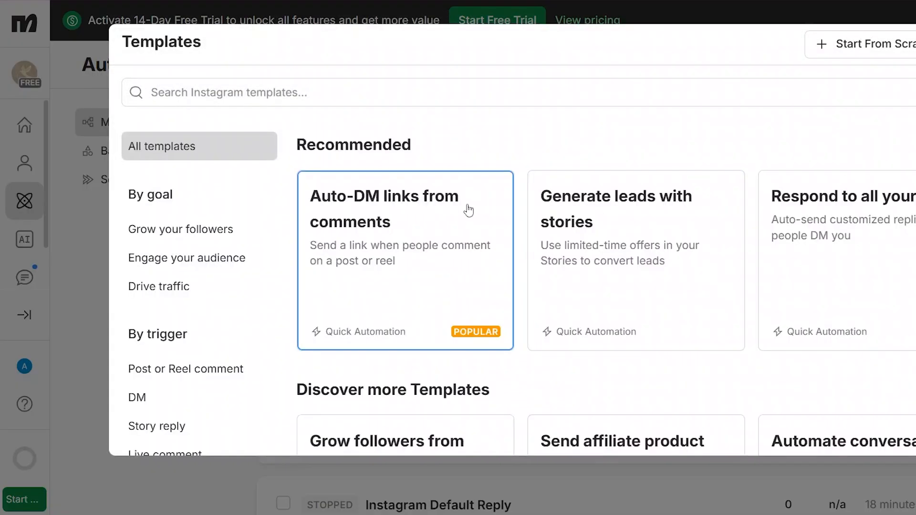
Start from Respond to all your DMs and add a 'google form' Google Form link button
{"action": "left_click", "coordinate": [893, 262]}
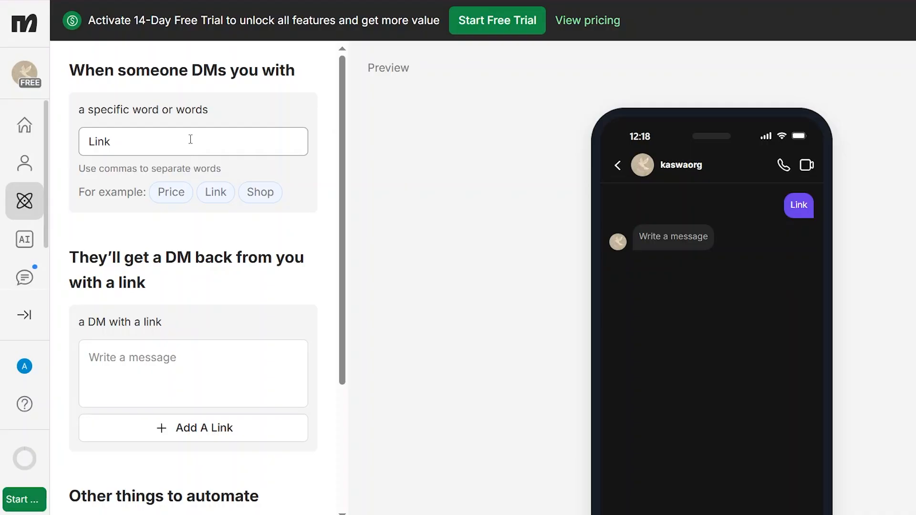
{"action": "left_click", "coordinate": [180, 440]}
{"action": "left_click", "coordinate": [525, 162]}
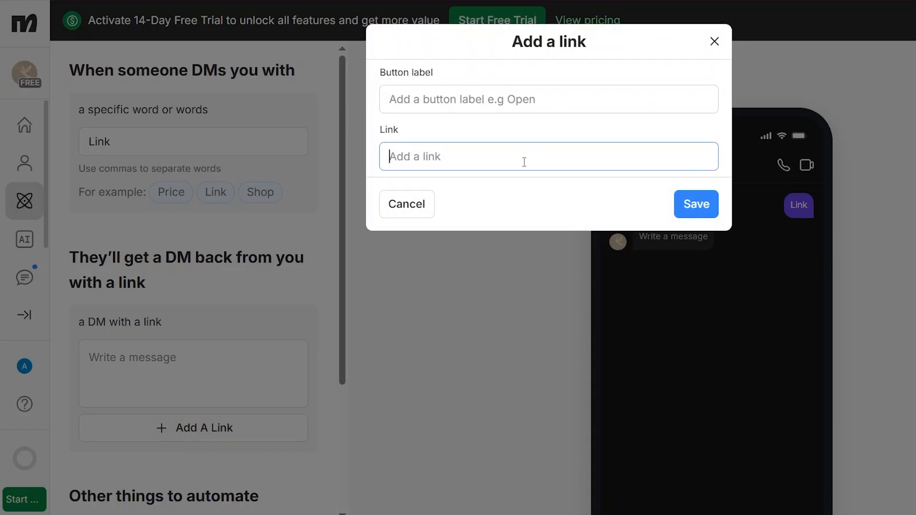
{"action": "key", "text": "ctrl+v"}
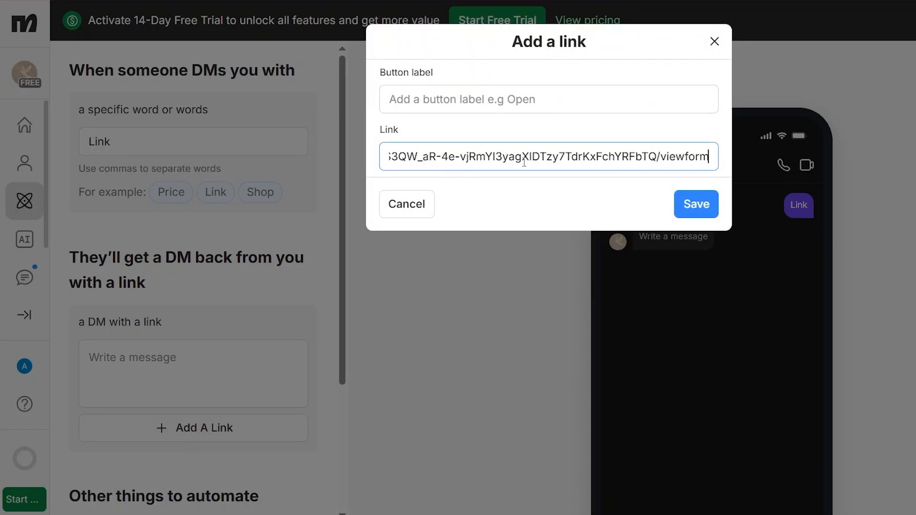
{"action": "left_click", "coordinate": [549, 101]}
{"action": "type", "text": "google"}
{"action": "key", "text": "BackSpace"}
{"action": "key", "text": "BackSpace"}
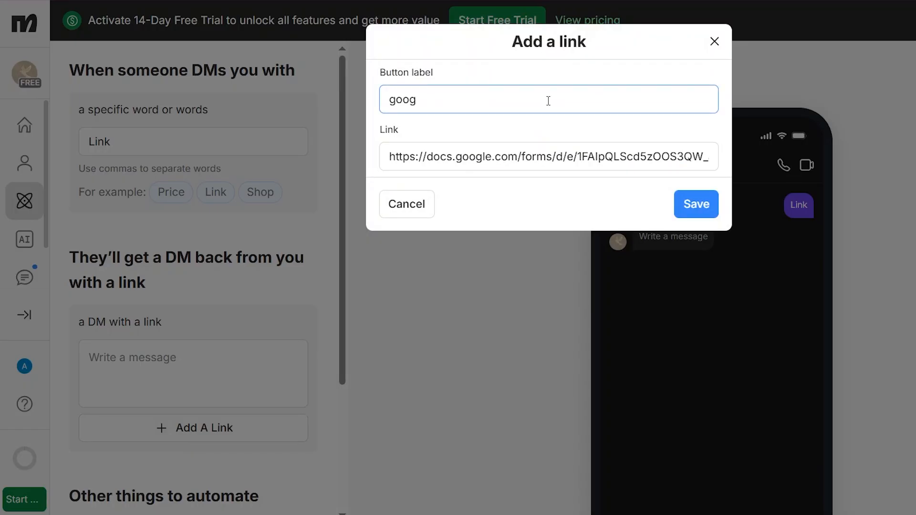
{"action": "type", "text": "le form"}
{"action": "left_click", "coordinate": [688, 214]}
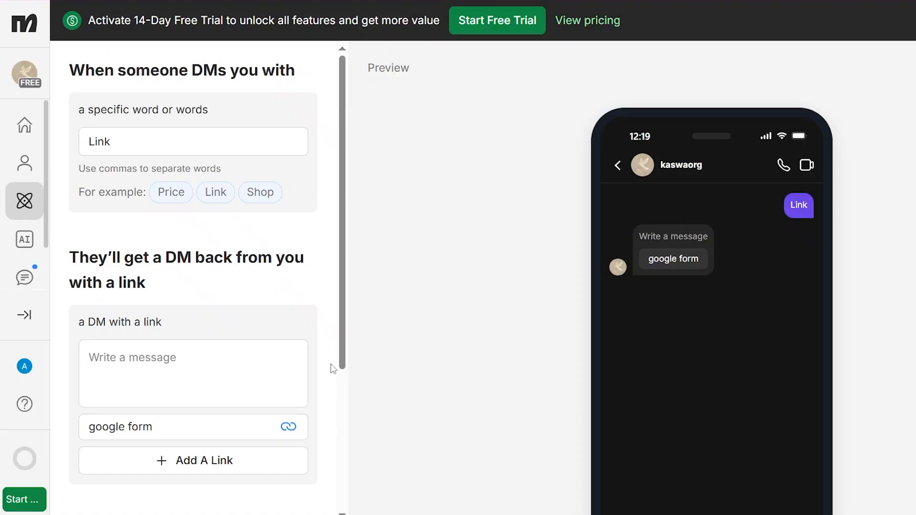
Write 'here' as the reply text, check the phone preview, then view Insights
{"action": "scroll", "coordinate": [336, 370], "scroll_direction": "down", "scroll_amount": 5}
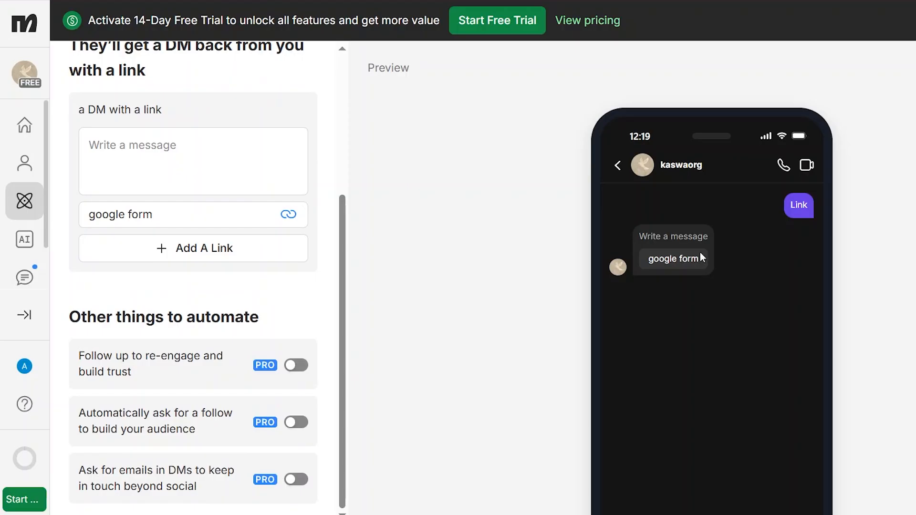
{"action": "left_click", "coordinate": [143, 153]}
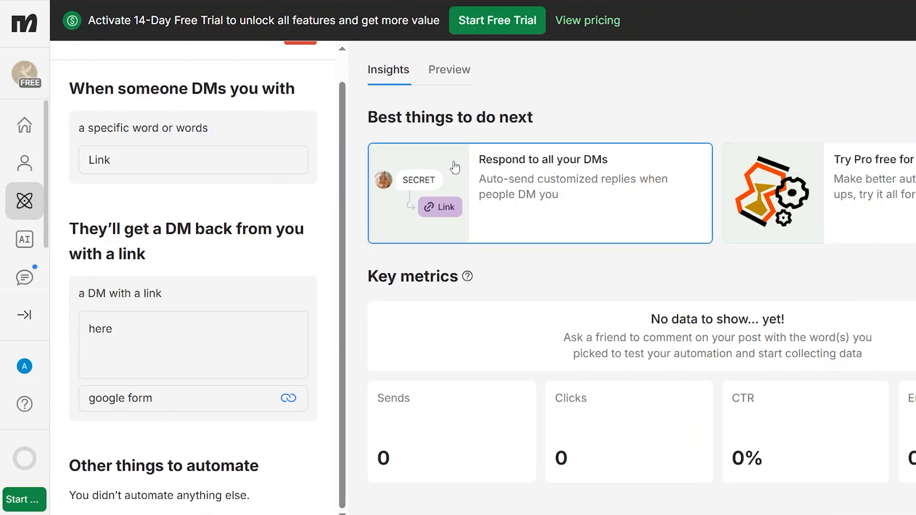
{"action": "left_click", "coordinate": [456, 71]}
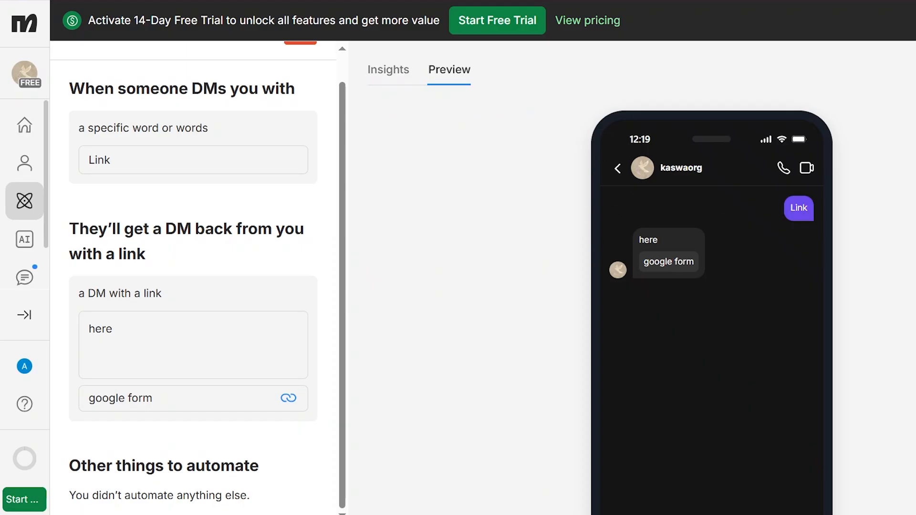
{"action": "scroll", "coordinate": [711, 286], "scroll_direction": "down", "scroll_amount": 3}
{"action": "scroll", "coordinate": [711, 286], "scroll_direction": "up", "scroll_amount": 1}
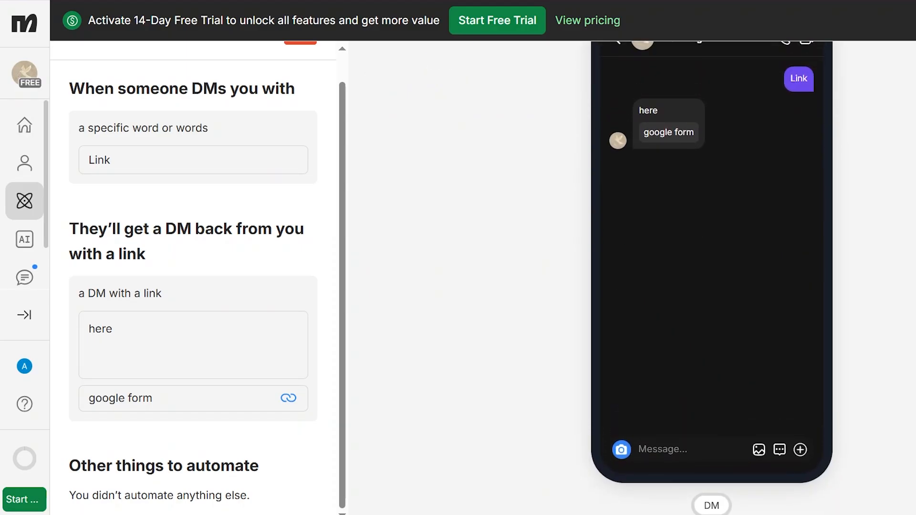
{"action": "scroll", "coordinate": [710, 286], "scroll_direction": "up", "scroll_amount": 2}
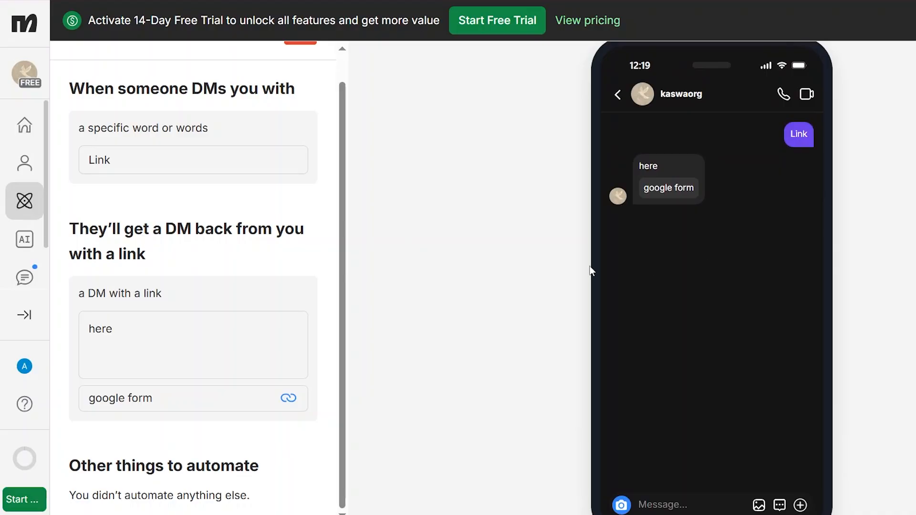
{"action": "scroll", "coordinate": [711, 287], "scroll_direction": "up", "scroll_amount": 2}
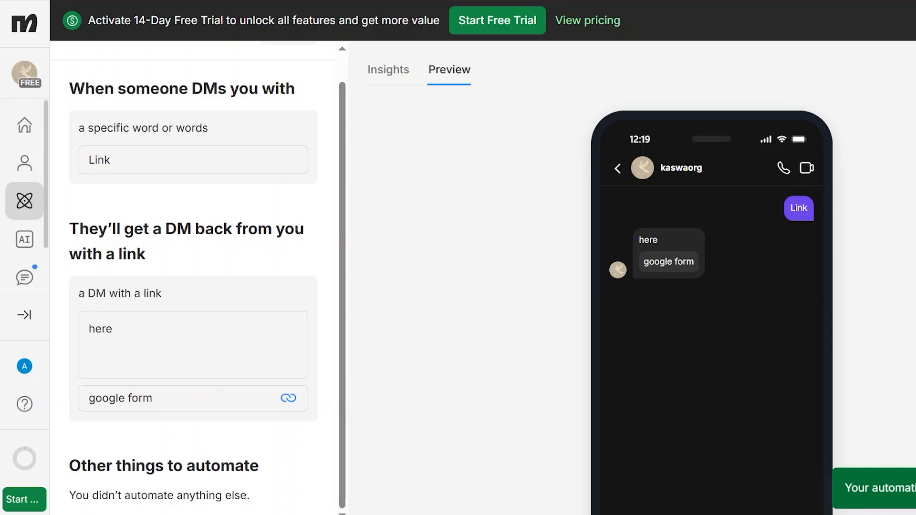
{"action": "left_click", "coordinate": [381, 72]}
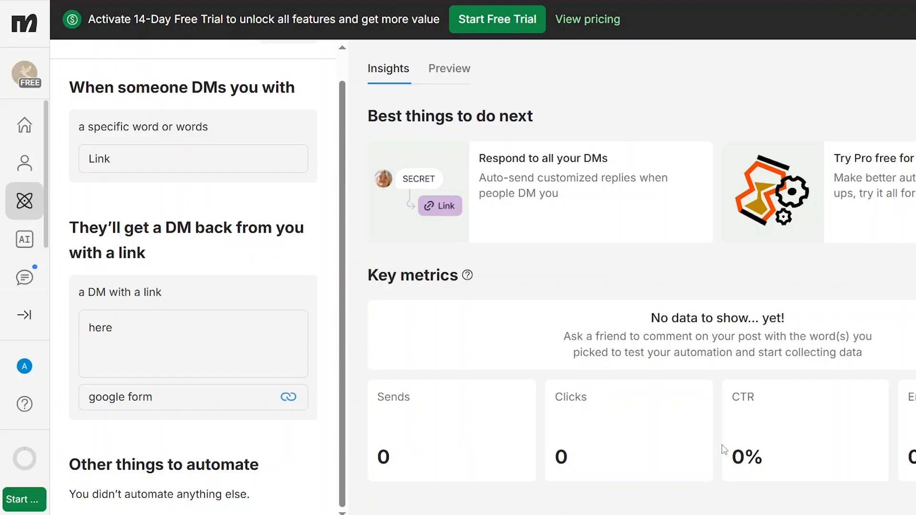
Create the 'Auto-send links in DM' automation from a template, triggered by the keyword 'Link'
{"action": "left_click", "coordinate": [26, 202]}
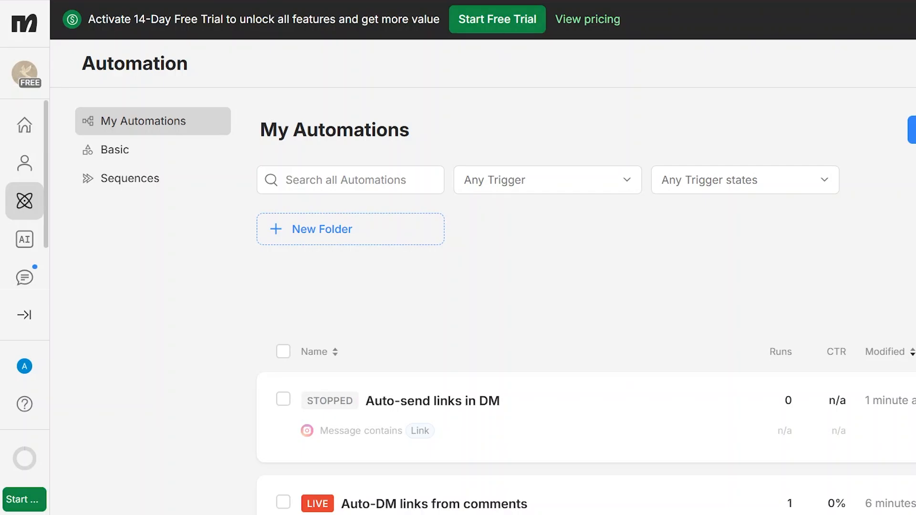
{"action": "left_click", "coordinate": [911, 130]}
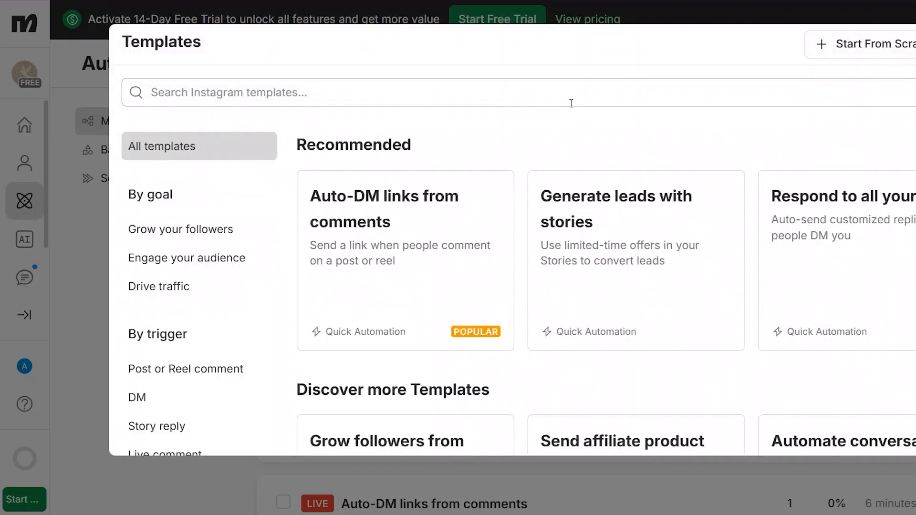
{"action": "left_click", "coordinate": [571, 101]}
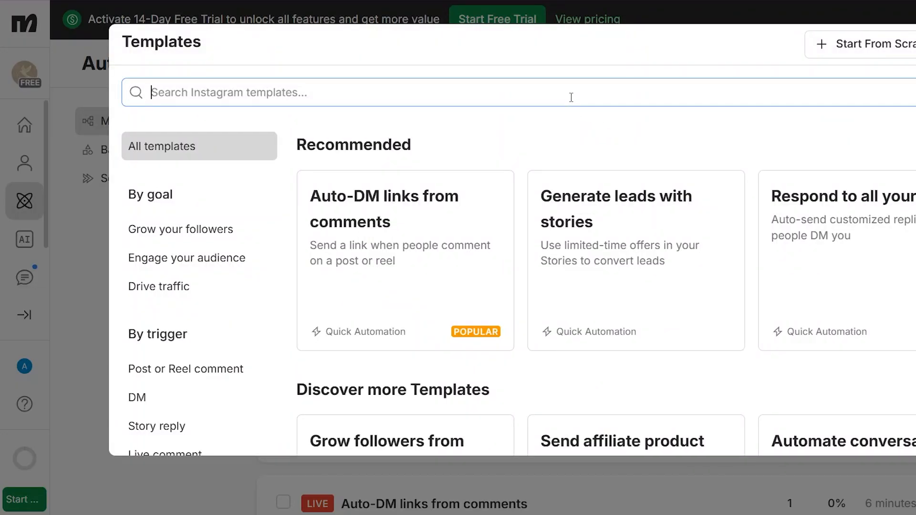
{"action": "type", "text": "dm sa"}
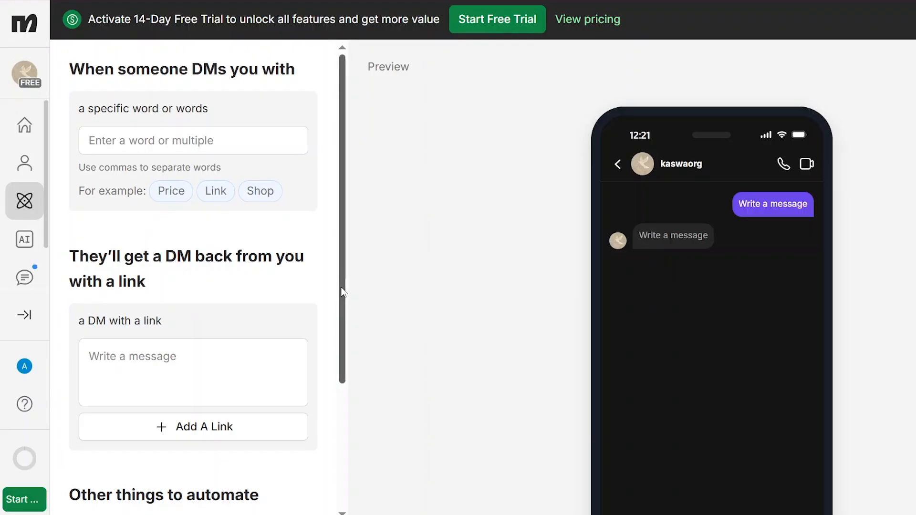
{"action": "left_click_drag", "start_coordinate": [342, 288], "coordinate": [327, 235]}
{"action": "left_click", "coordinate": [197, 145]}
{"action": "left_click", "coordinate": [200, 191]}
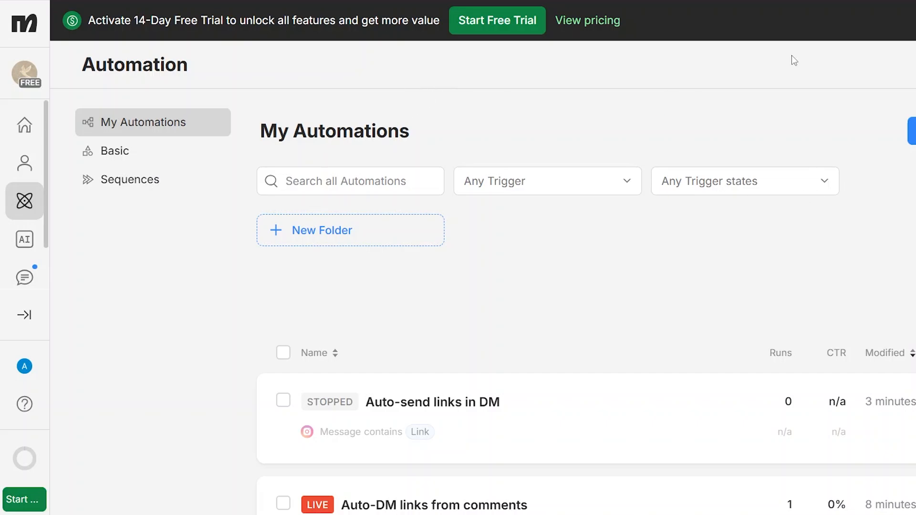
Create a new sequence named 'test 1' in Sequences and open it
{"action": "left_click", "coordinate": [125, 180]}
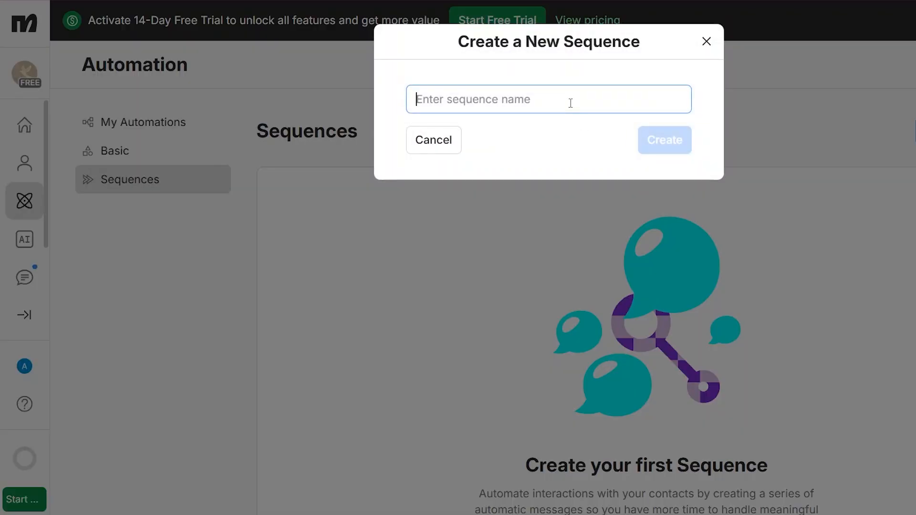
{"action": "type", "text": "test 1"}
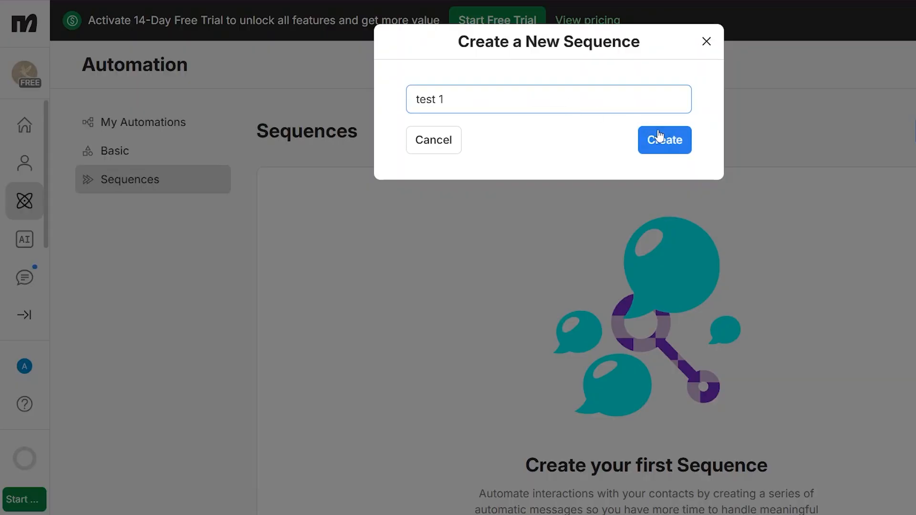
{"action": "left_click", "coordinate": [665, 140]}
{"action": "left_click", "coordinate": [658, 212]}
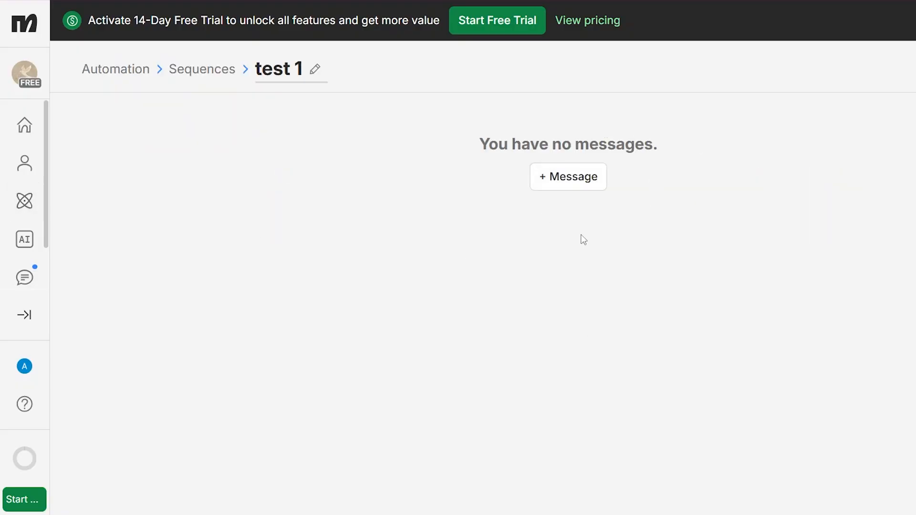
Add a first message after 1 day to the sequence and start a new reply for it
{"action": "left_click", "coordinate": [585, 191]}
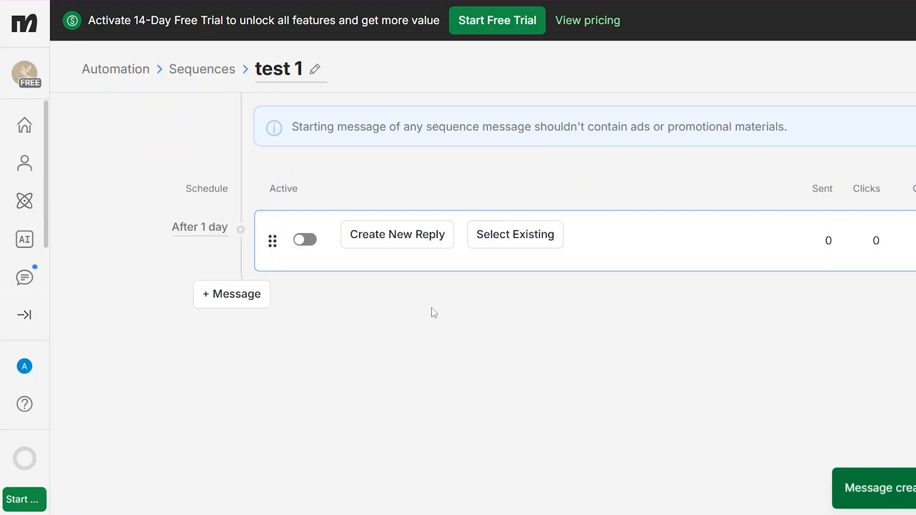
{"action": "left_click", "coordinate": [330, 241]}
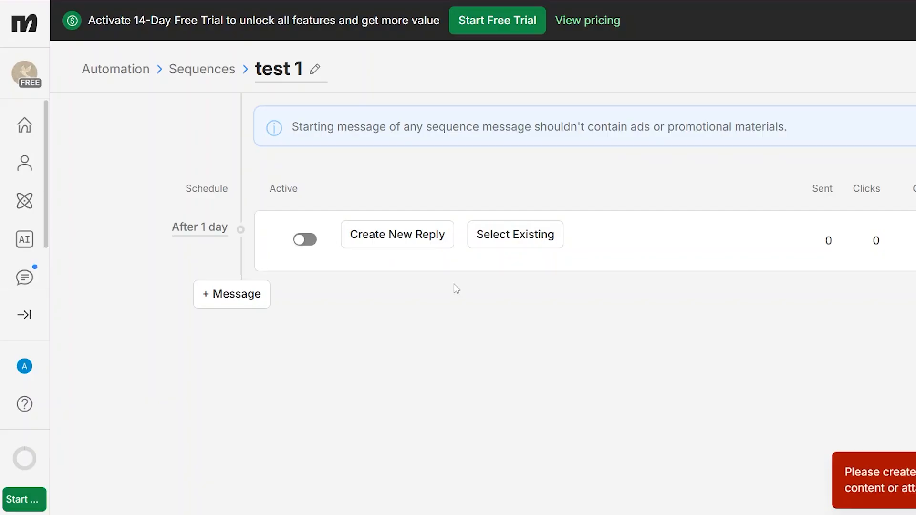
{"action": "left_click", "coordinate": [401, 238]}
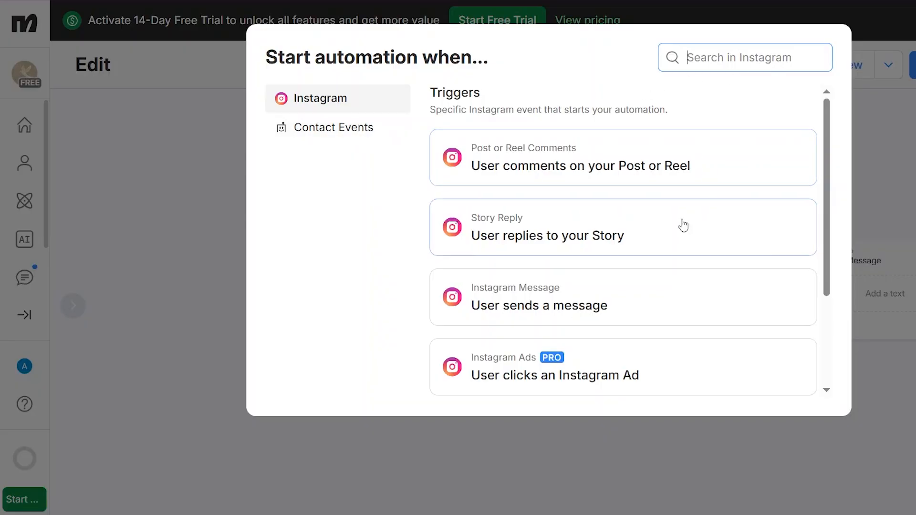
Trigger the flow when a message contains the keywords 'view product', 'price' or 'support'
{"action": "left_click", "coordinate": [717, 305]}
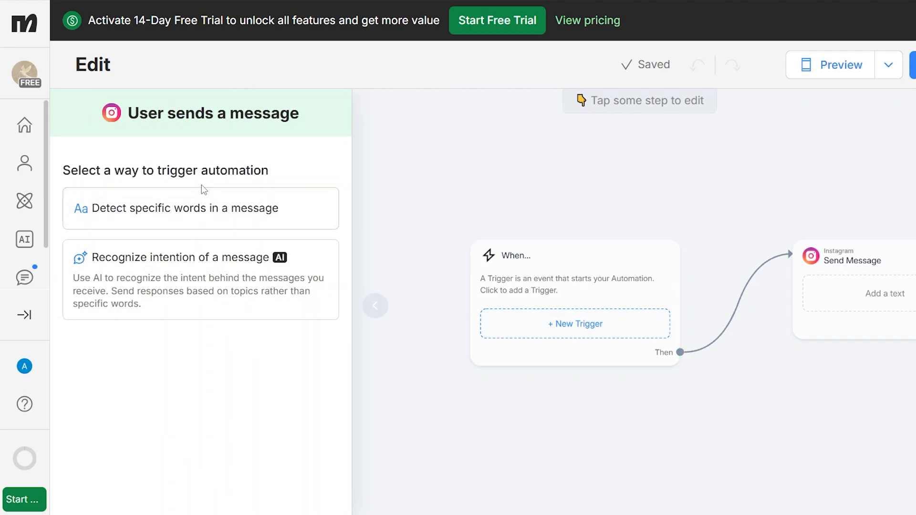
{"action": "left_click", "coordinate": [116, 210]}
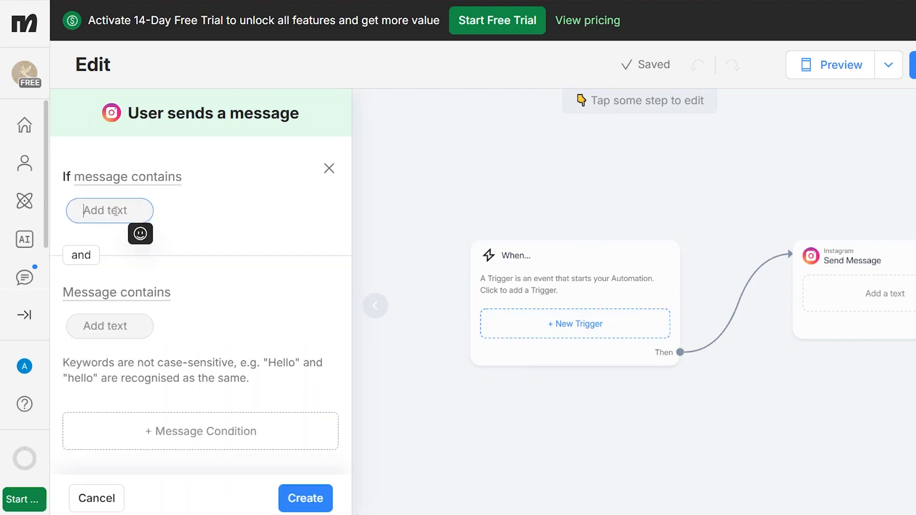
{"action": "type", "text": "vie"}
{"action": "key", "text": "BackSpace"}
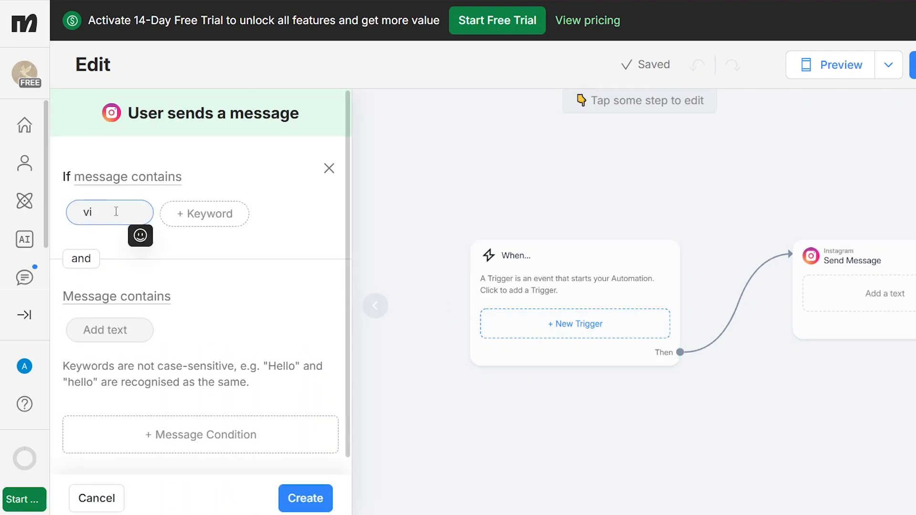
{"action": "type", "text": "ew product"}
{"action": "left_click", "coordinate": [202, 219]}
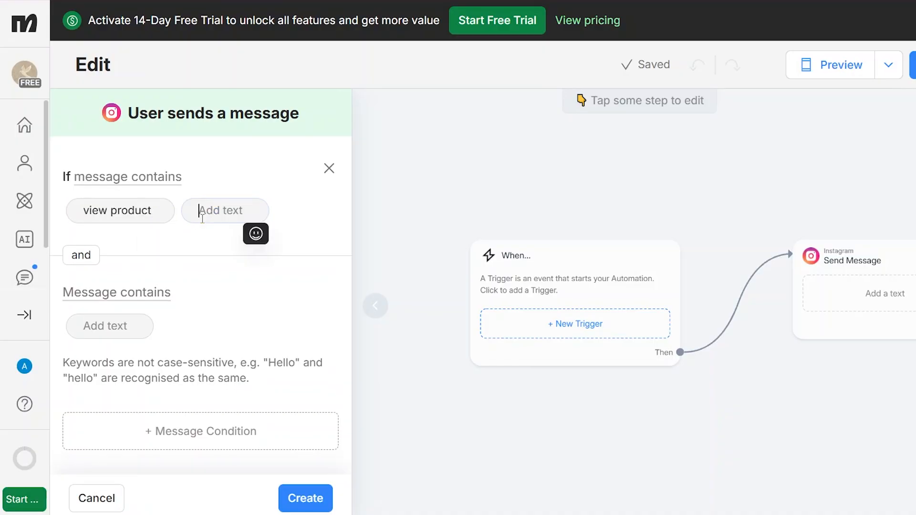
{"action": "type", "text": "price"}
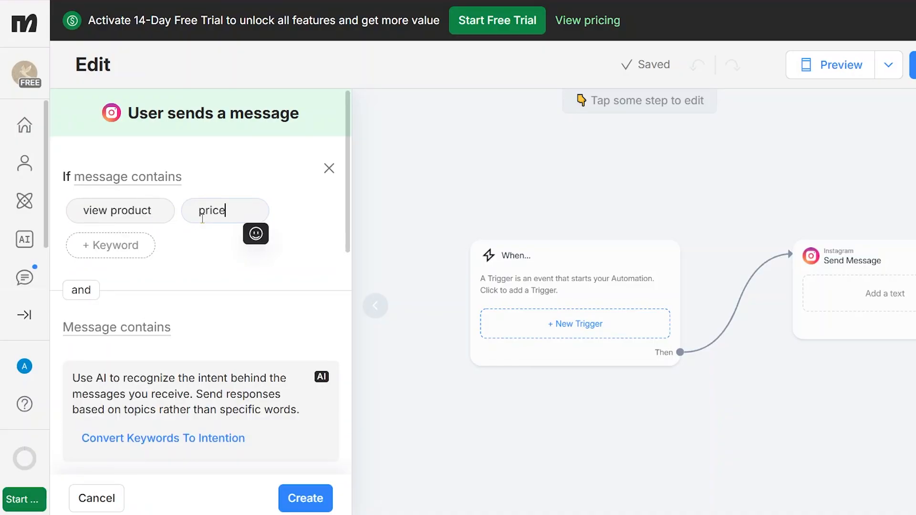
{"action": "key", "text": "Return"}
{"action": "type", "text": "support"}
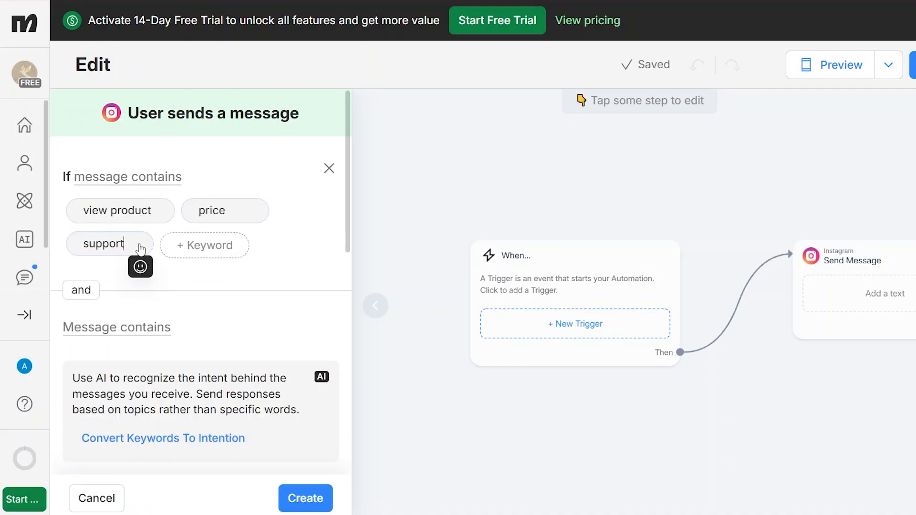
{"action": "left_click", "coordinate": [306, 497]}
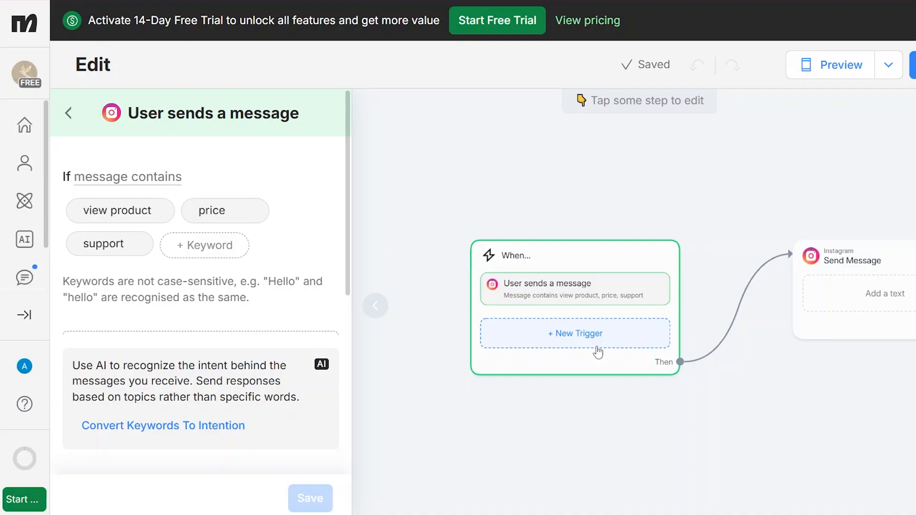
Write the reply text and add New Button #1 that opens the Google Form website
{"action": "left_click", "coordinate": [881, 305]}
{"action": "left_click", "coordinate": [181, 258]}
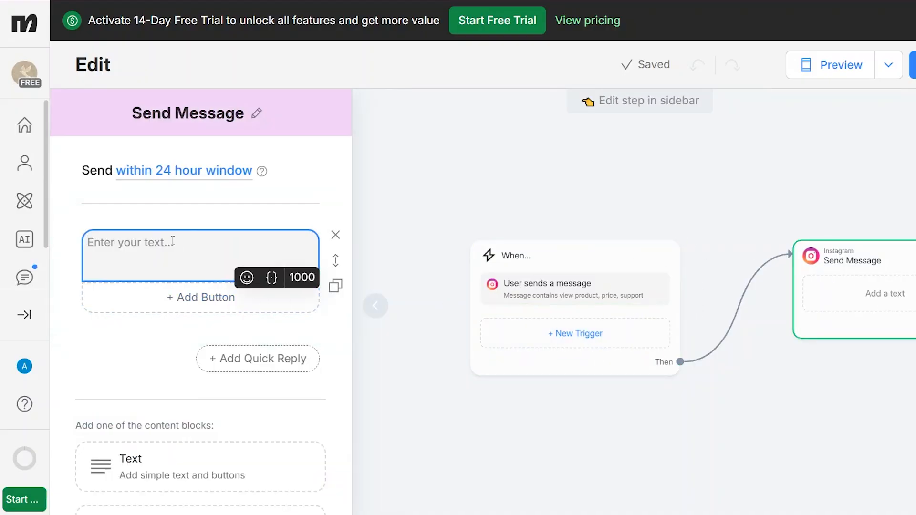
{"action": "left_click", "coordinate": [179, 297]}
{"action": "left_click", "coordinate": [176, 291]}
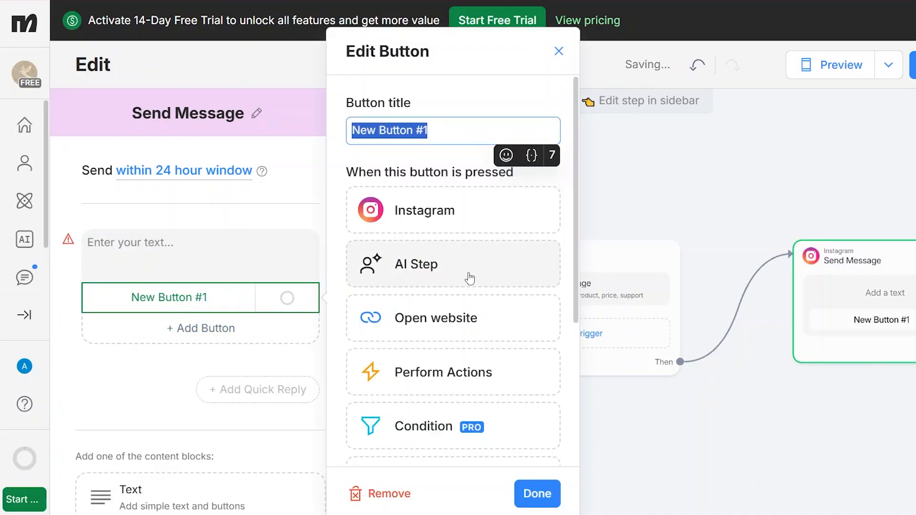
{"action": "left_click", "coordinate": [453, 324]}
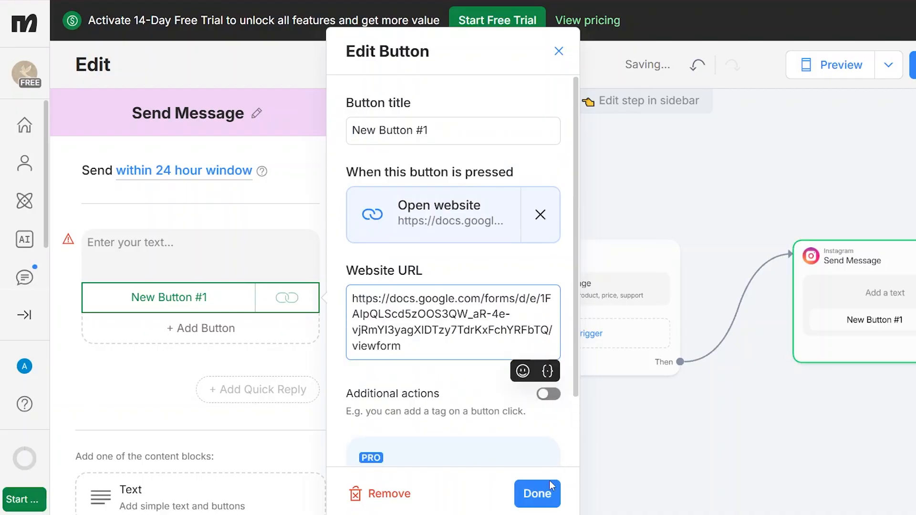
{"action": "left_click", "coordinate": [694, 336]}
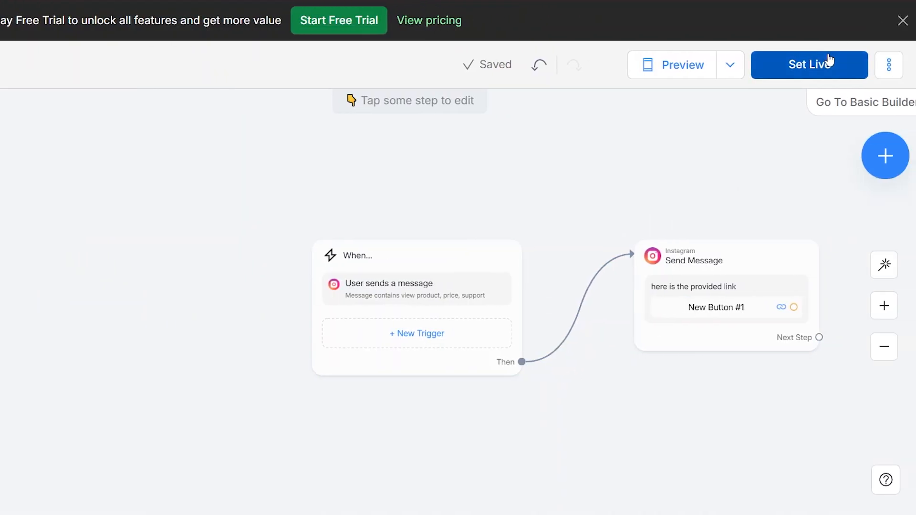
Preview the flow, set the automation live, and open Instagram's full messages view
{"action": "left_click", "coordinate": [697, 67]}
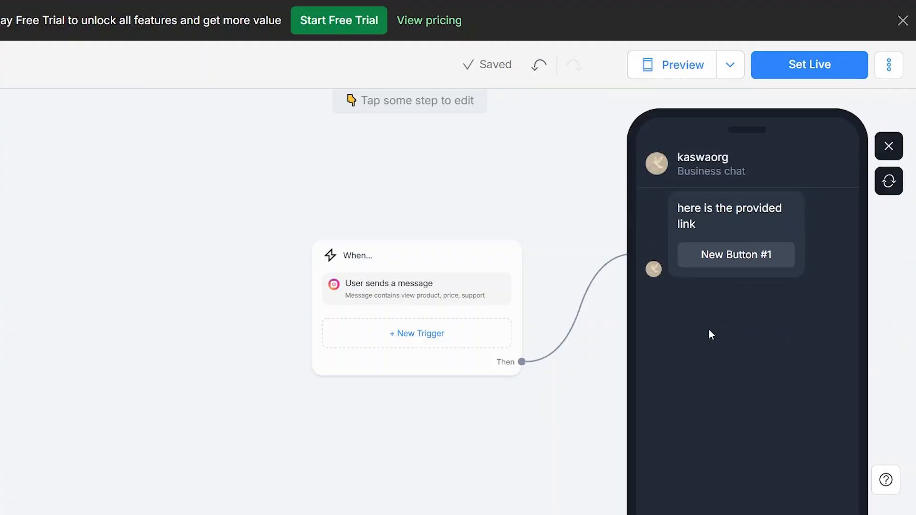
{"action": "left_click", "coordinate": [789, 74]}
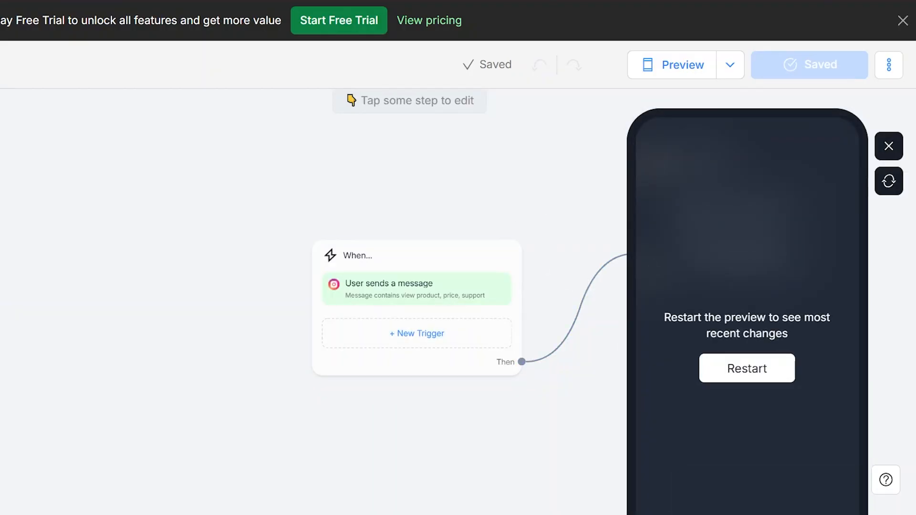
{"action": "key", "text": "alt+Tab"}
{"action": "left_click", "coordinate": [580, 154]}
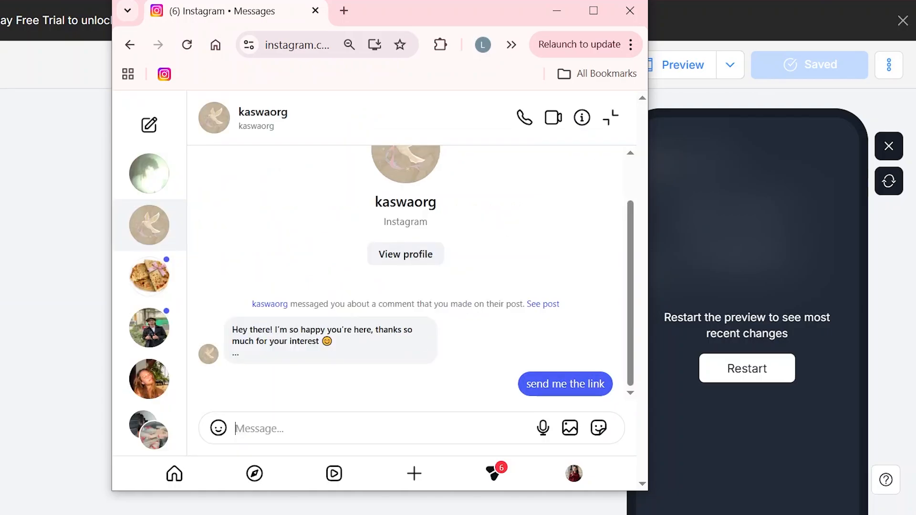
Send 'show price details' in the Instagram test chat, then minimize the Instagram window
{"action": "type", "text": "show price details"}
{"action": "key", "text": "Return"}
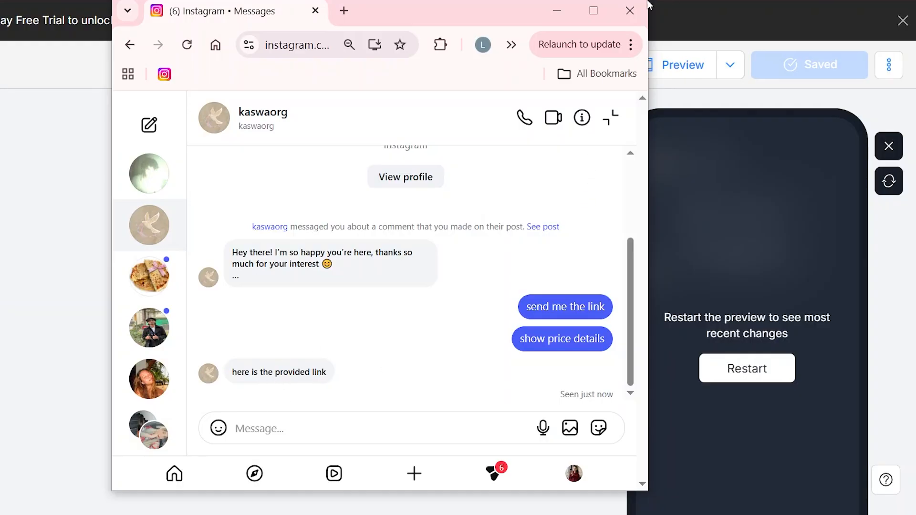
{"action": "left_click", "coordinate": [555, 10]}
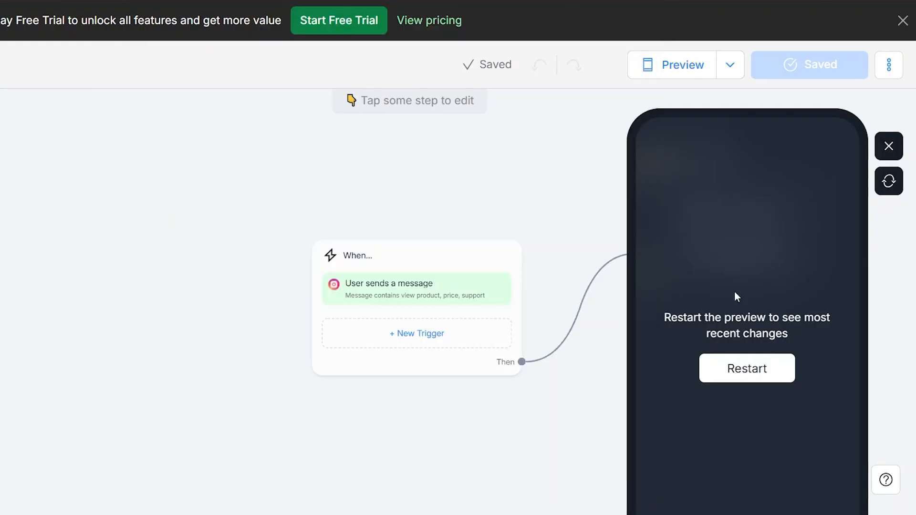
Restart the phone preview to test the latest changes, then close the preview
{"action": "left_click", "coordinate": [740, 385]}
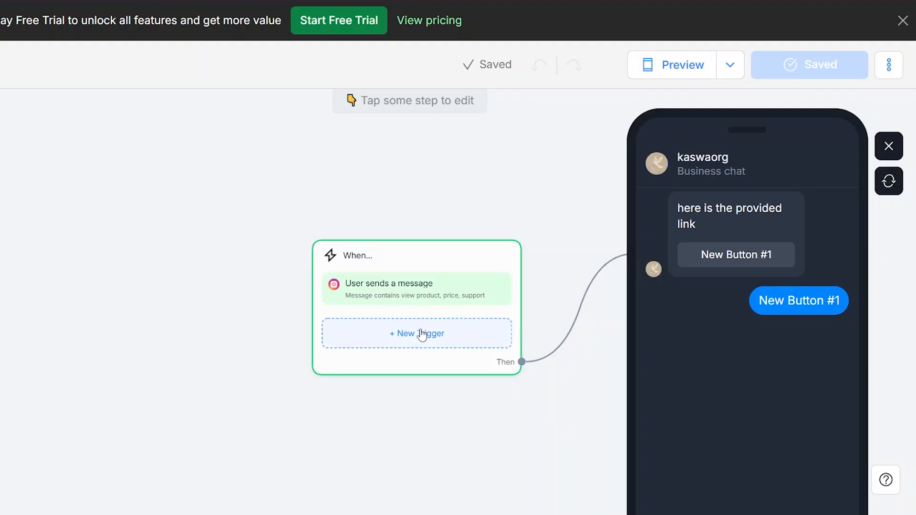
{"action": "left_click", "coordinate": [889, 147]}
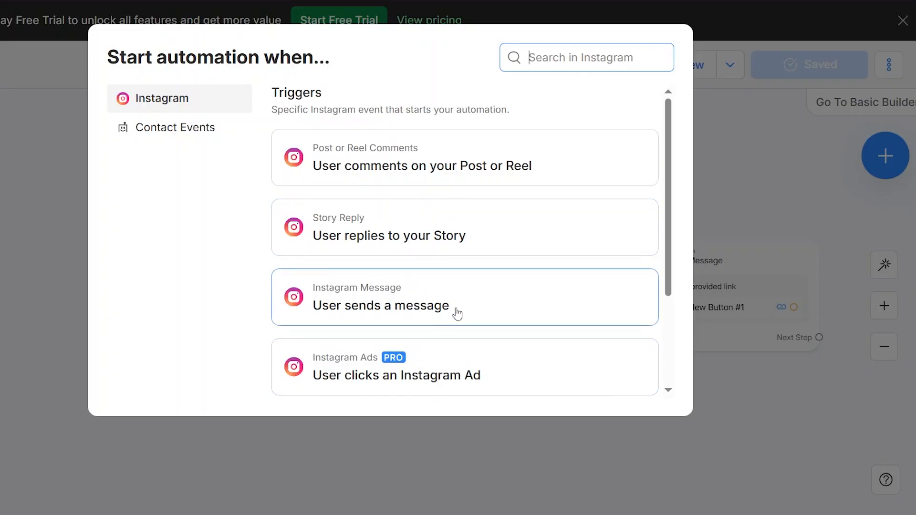
Use the 'User sends a message' trigger and write 'hey, jus checking in -' as the message
{"action": "left_click", "coordinate": [403, 305]}
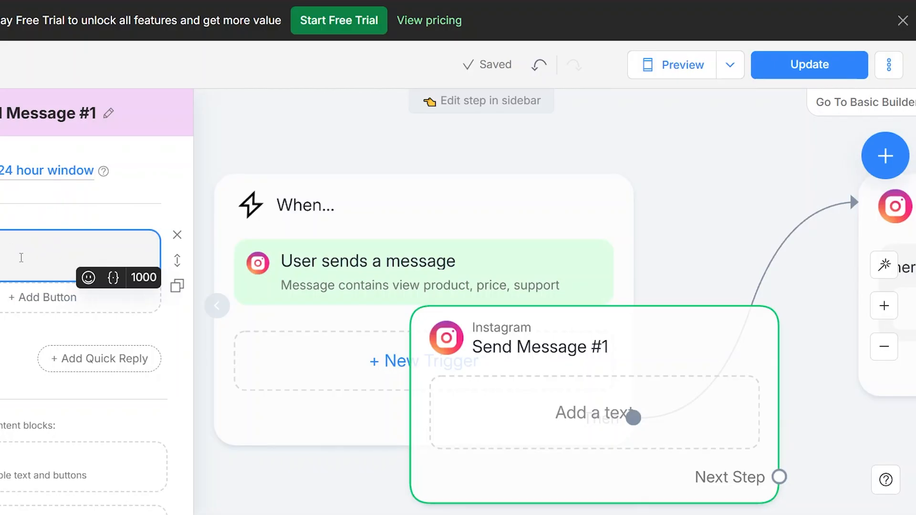
{"action": "type", "text": "hey"}
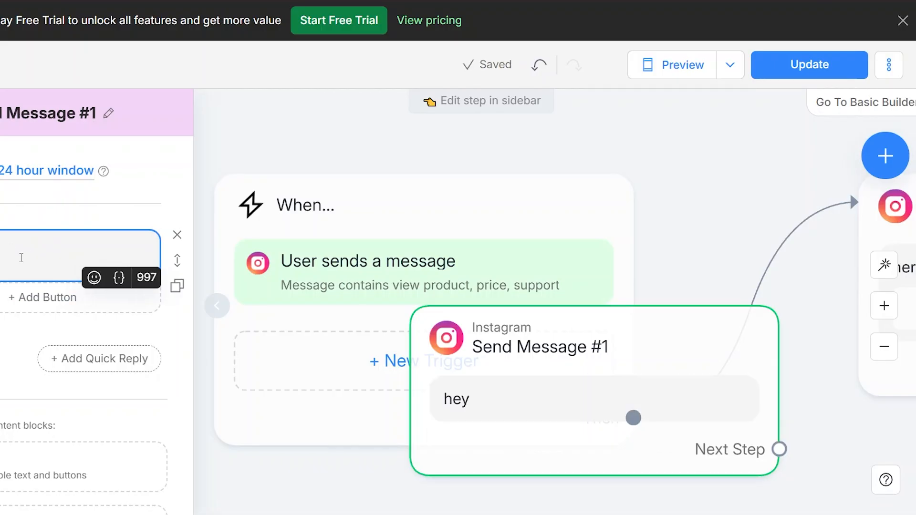
{"action": "type", "text": ", "}
{"action": "type", "text": "h"}
{"action": "key", "text": "BackSpace"}
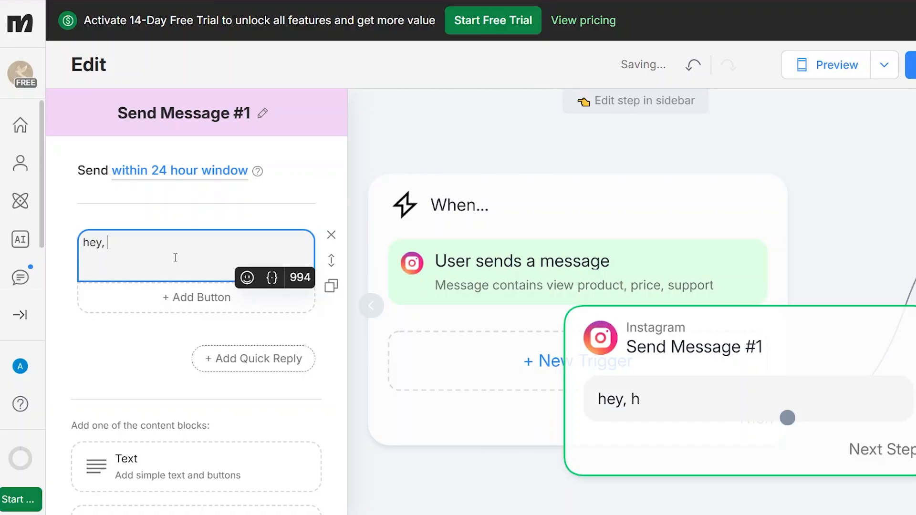
{"action": "type", "text": "jus"}
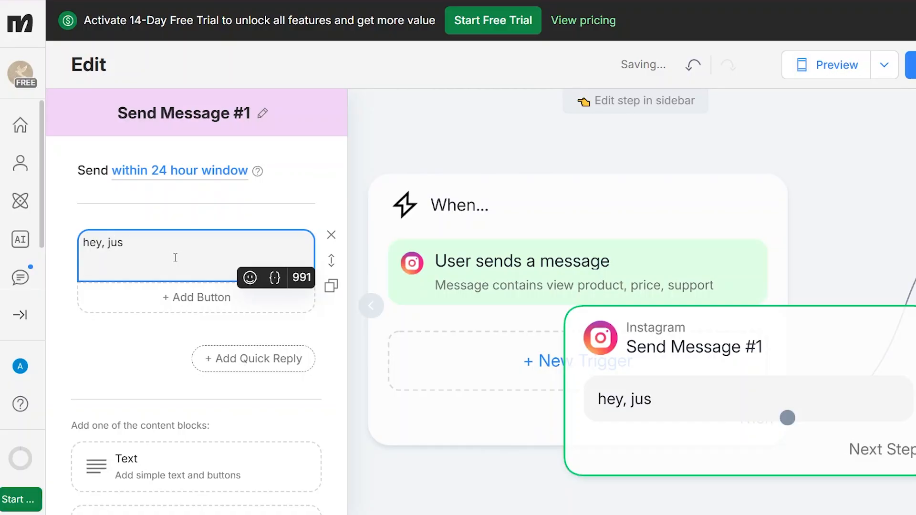
{"action": "type", "text": " checking in "}
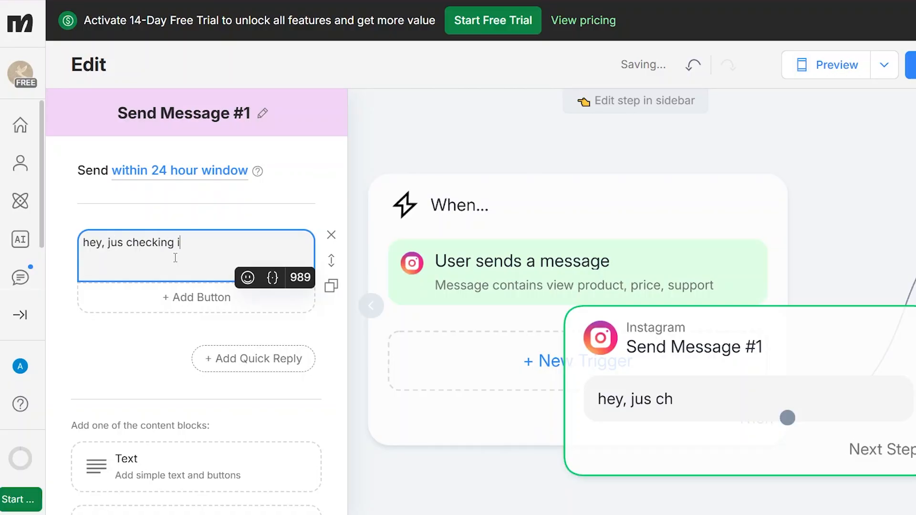
{"action": "type", "text": " -"}
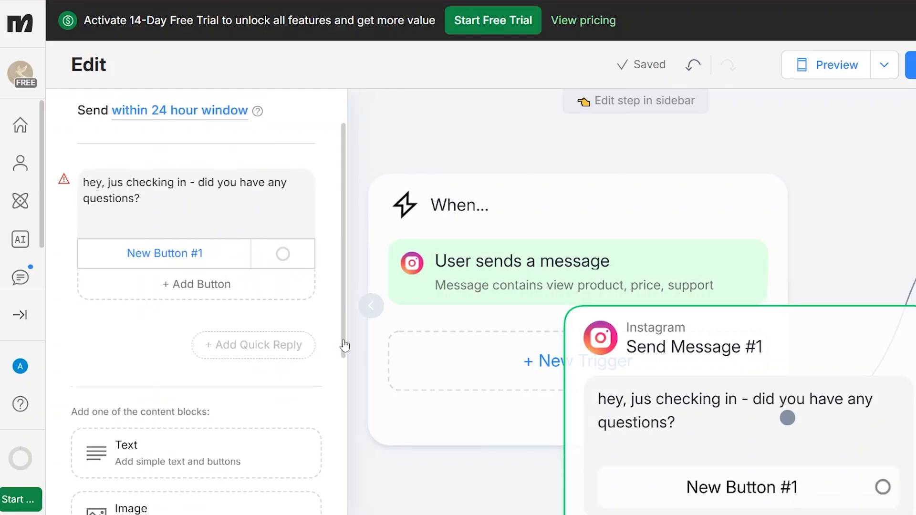
{"action": "scroll", "coordinate": [337, 372], "scroll_direction": "down", "scroll_amount": 6}
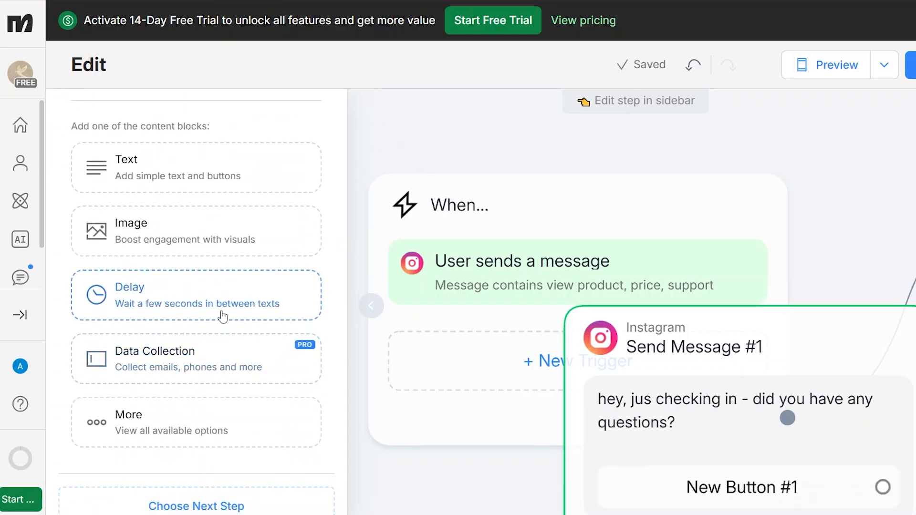
Add an Instagram step as the next step after Send Message #1
{"action": "left_click", "coordinate": [270, 507]}
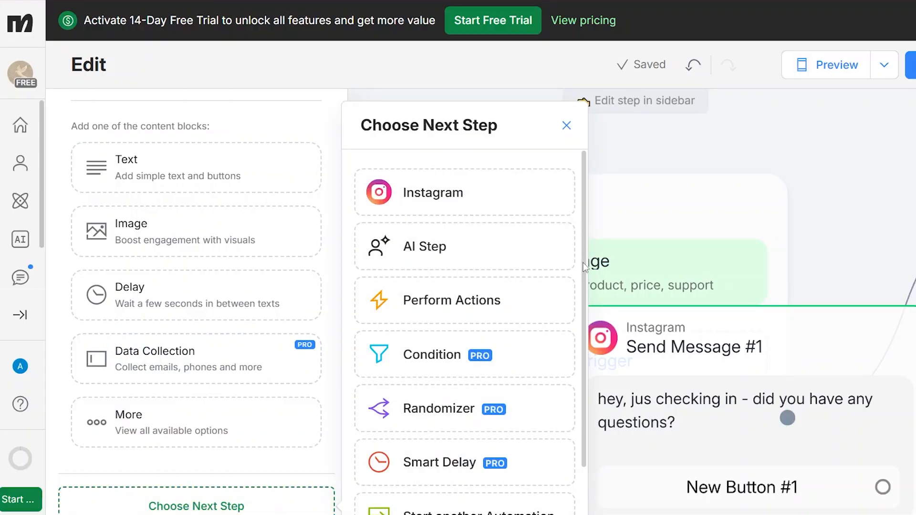
{"action": "left_click_drag", "start_coordinate": [585, 268], "coordinate": [580, 356]}
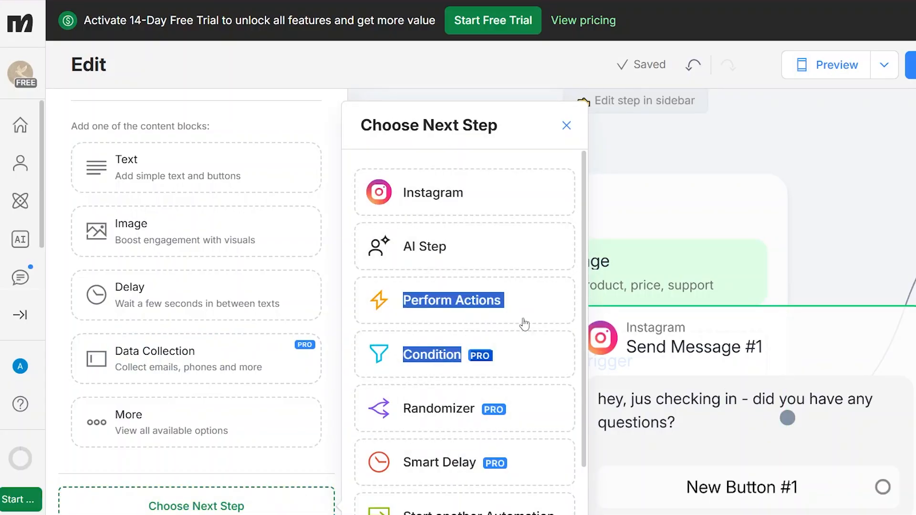
{"action": "left_click", "coordinate": [549, 125]}
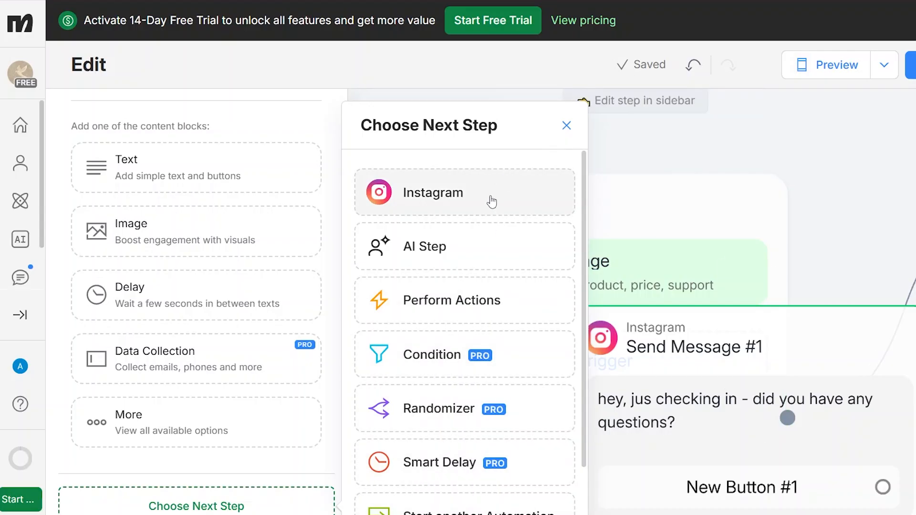
{"action": "left_click", "coordinate": [484, 210]}
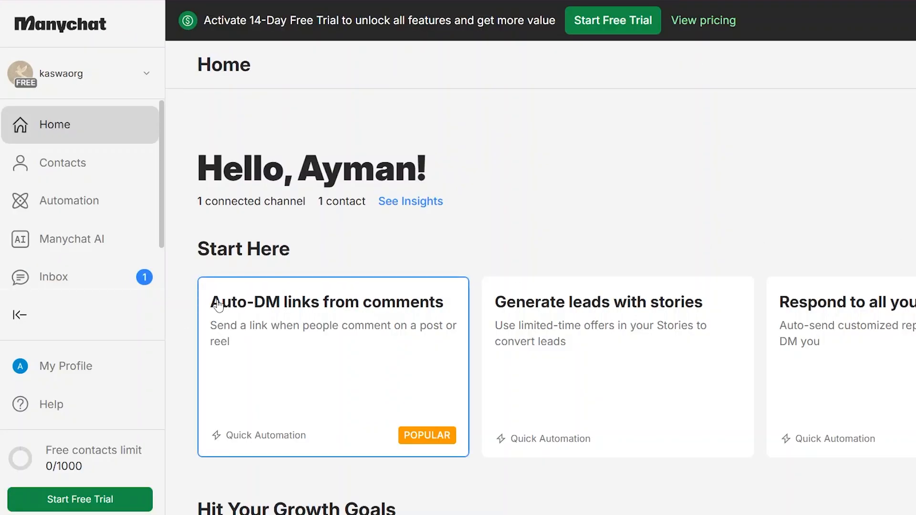
Go through the Automation section to the Sequences list showing 'test 1'
{"action": "left_click", "coordinate": [106, 203]}
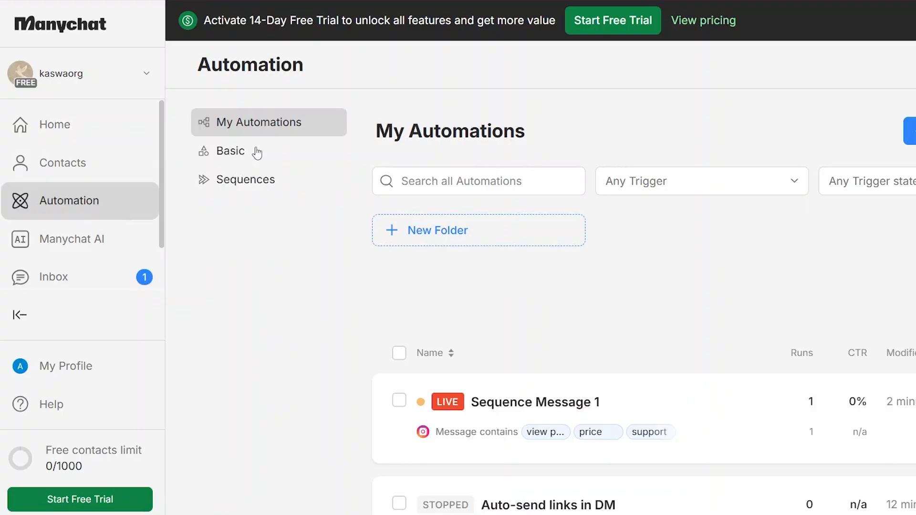
{"action": "left_click", "coordinate": [257, 152]}
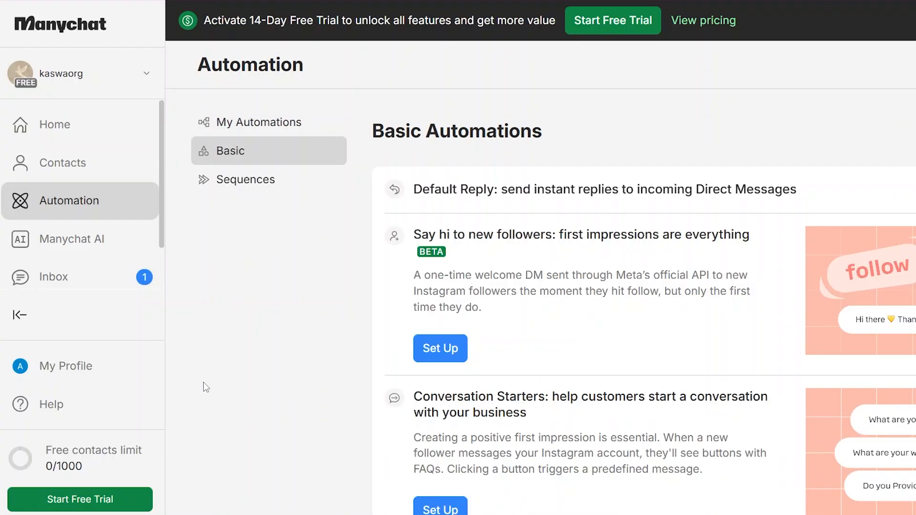
{"action": "left_click", "coordinate": [278, 182]}
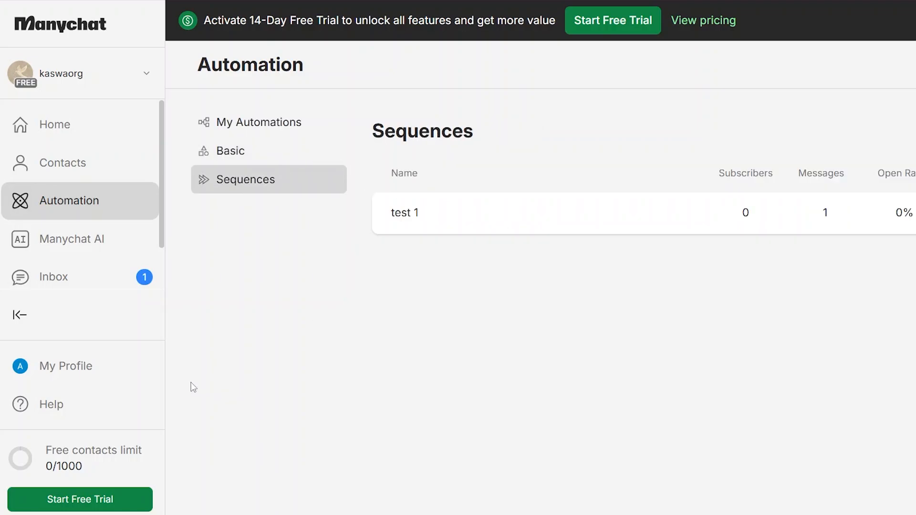
Create a sequence named 'test', add its first message, and start building its reply
{"action": "left_click", "coordinate": [915, 64]}
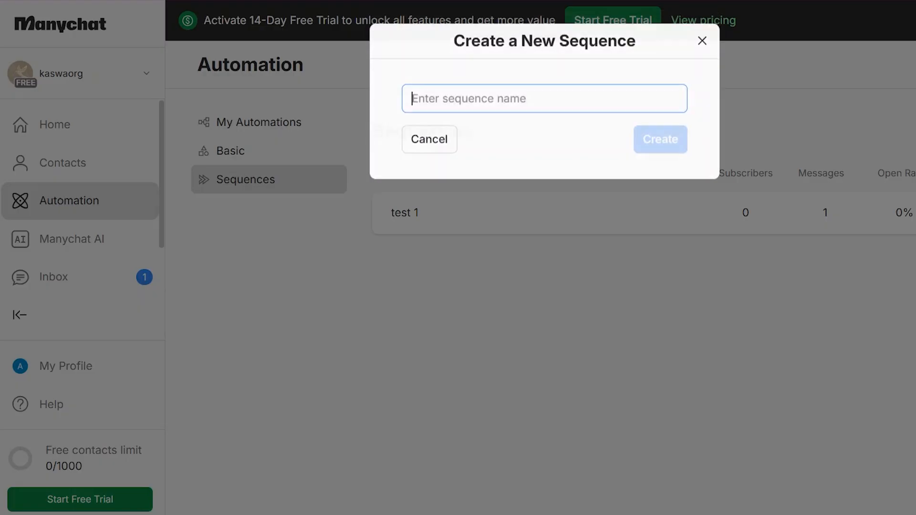
{"action": "type", "text": "test"}
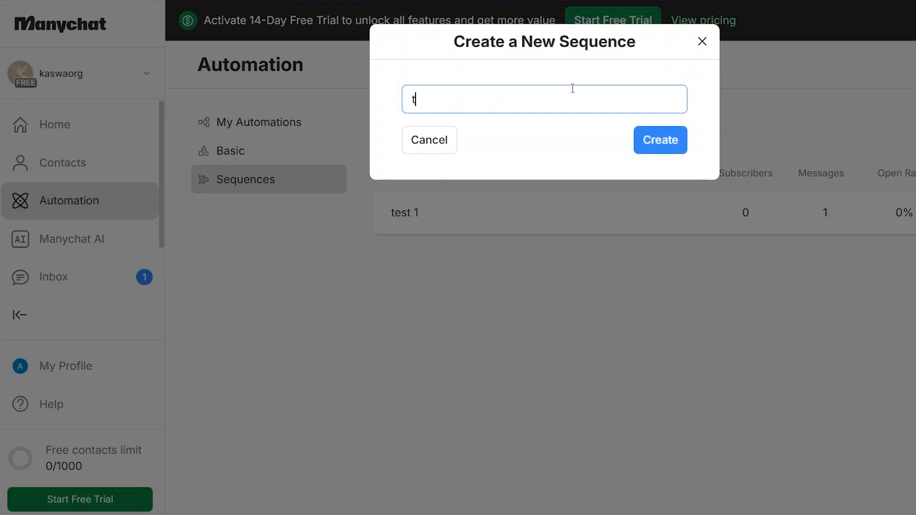
{"action": "key", "text": "Return"}
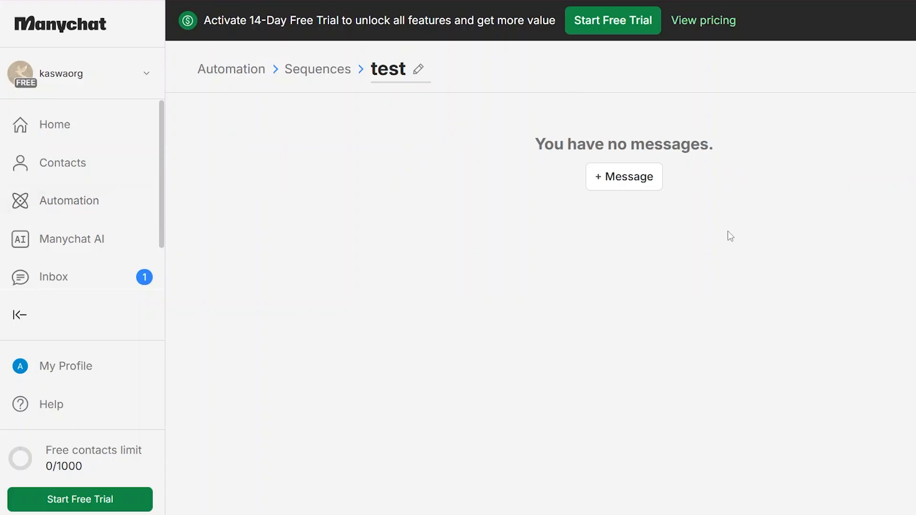
{"action": "left_click", "coordinate": [617, 184]}
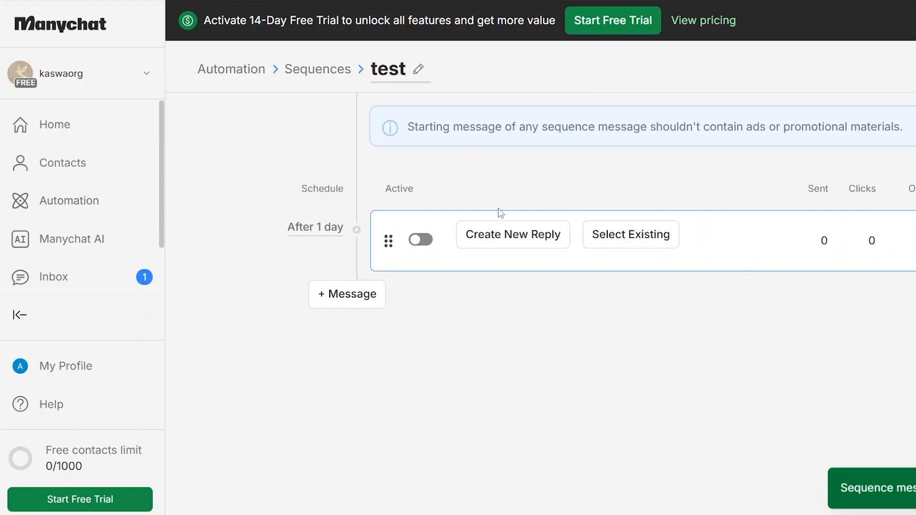
{"action": "left_click", "coordinate": [513, 233]}
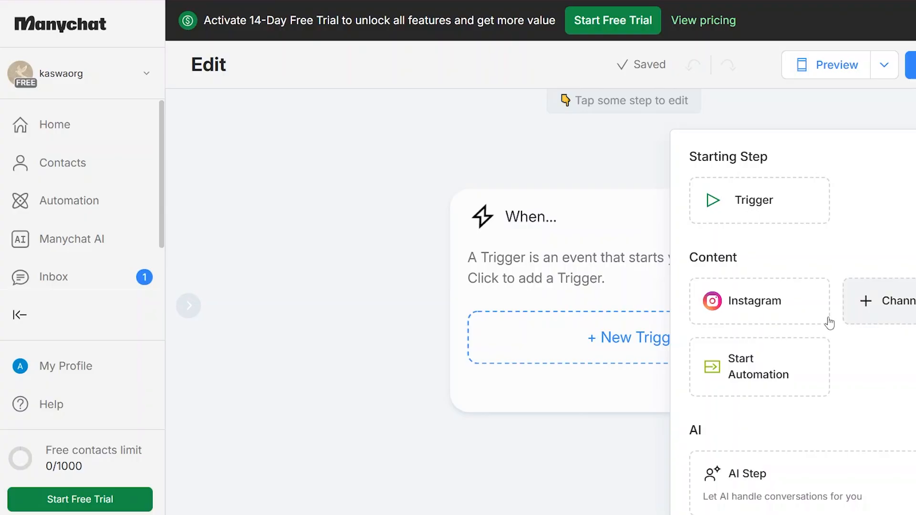
Add an Instagram Send Message #1 step and enter its price message text
{"action": "left_click", "coordinate": [759, 301]}
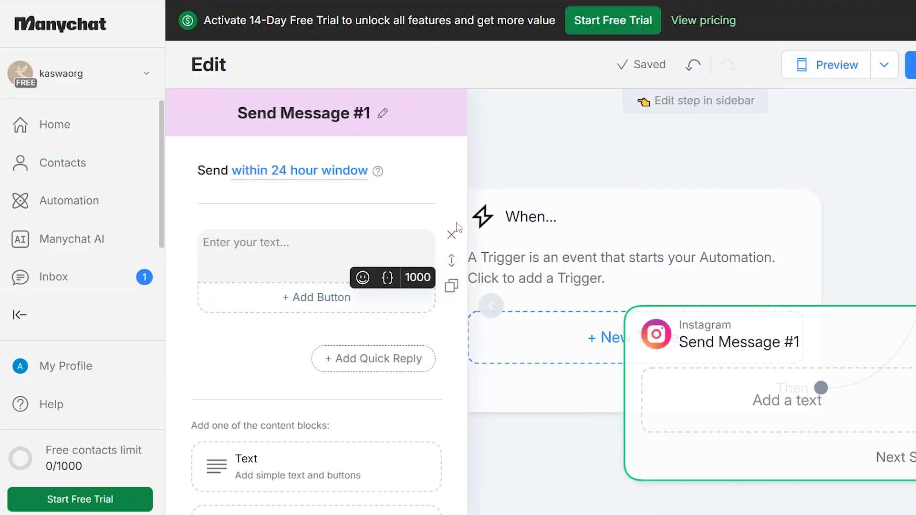
{"action": "left_click", "coordinate": [357, 252]}
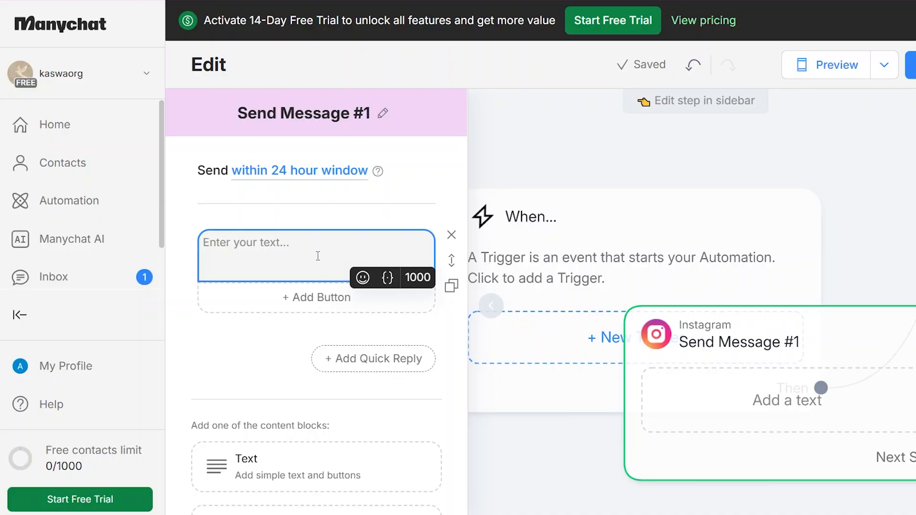
{"action": "type", "text": "hi,"}
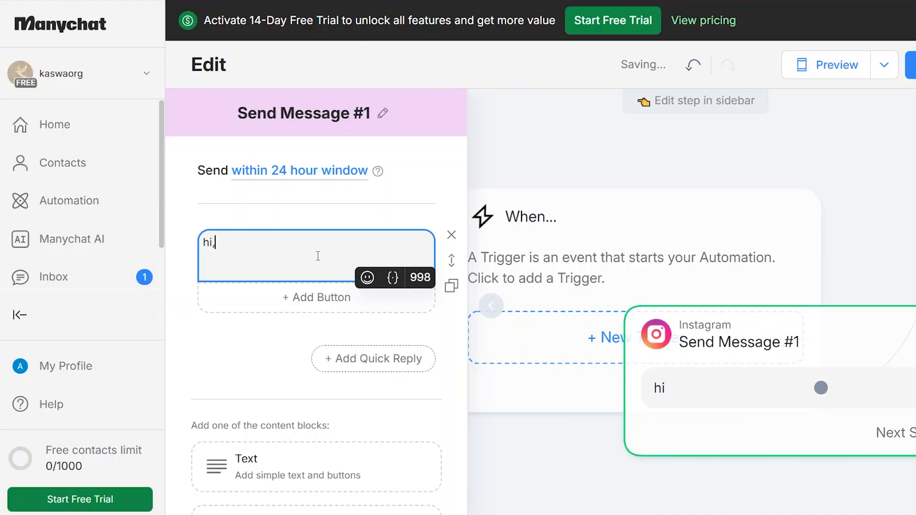
{"action": "type", "text": " ho"}
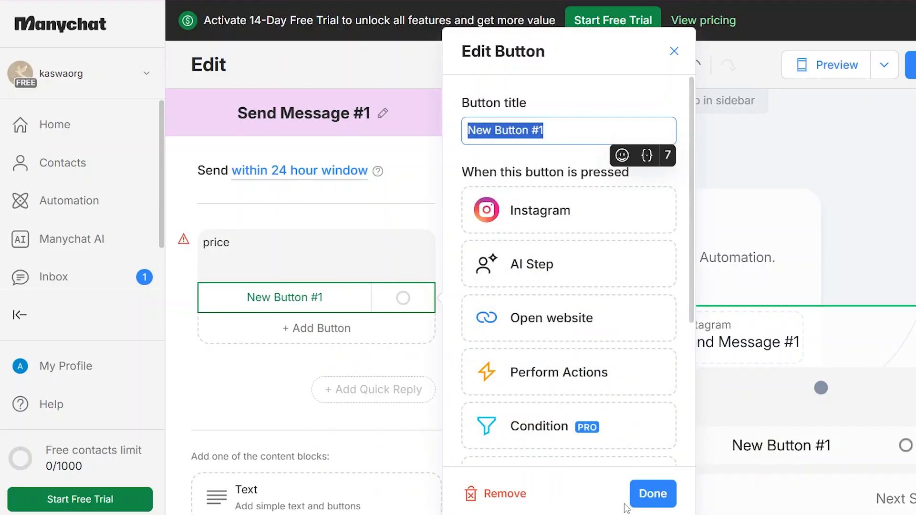
Add New Button #1 that sends a new Instagram message, Send Message #2
{"action": "left_click", "coordinate": [556, 218]}
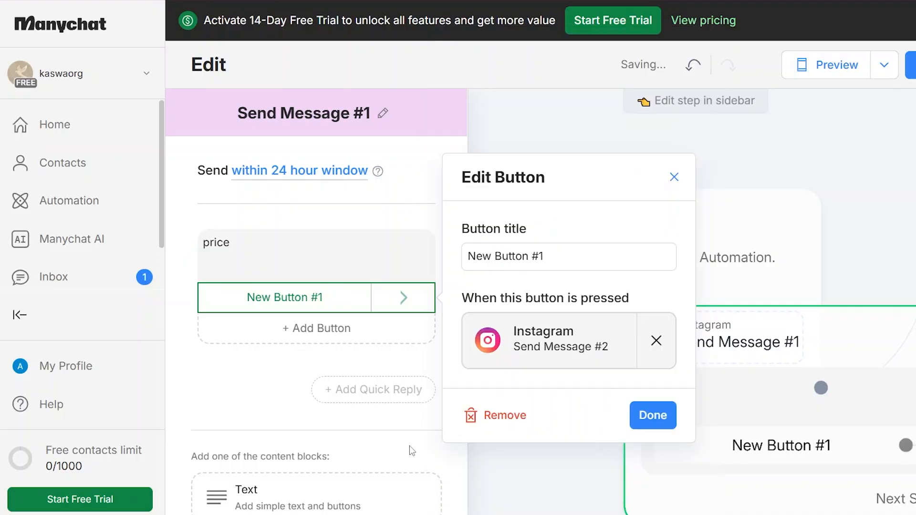
{"action": "left_click", "coordinate": [653, 415]}
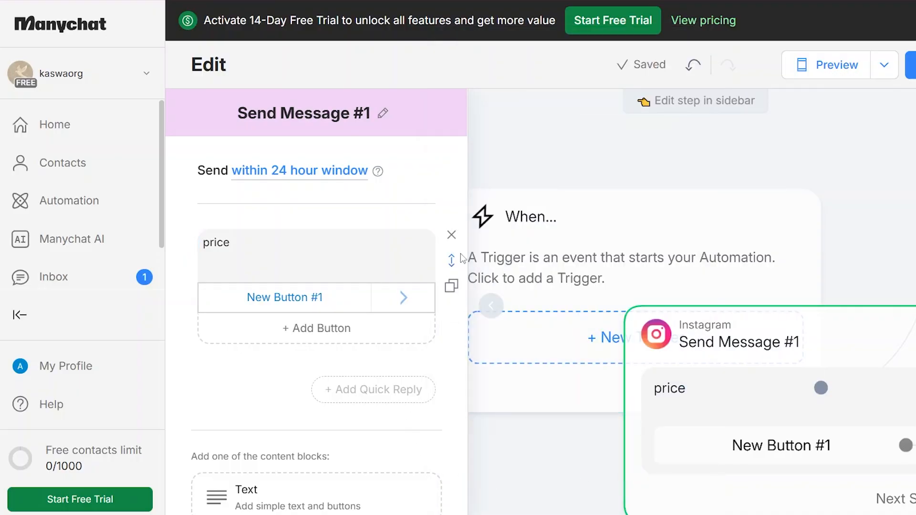
{"action": "scroll", "coordinate": [463, 334], "scroll_direction": "down", "scroll_amount": 3}
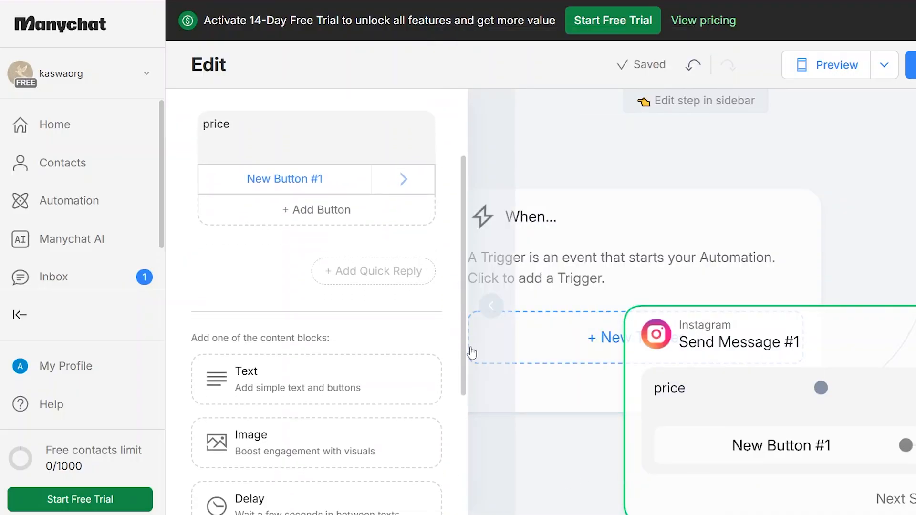
{"action": "scroll", "coordinate": [454, 423], "scroll_direction": "down", "scroll_amount": 5}
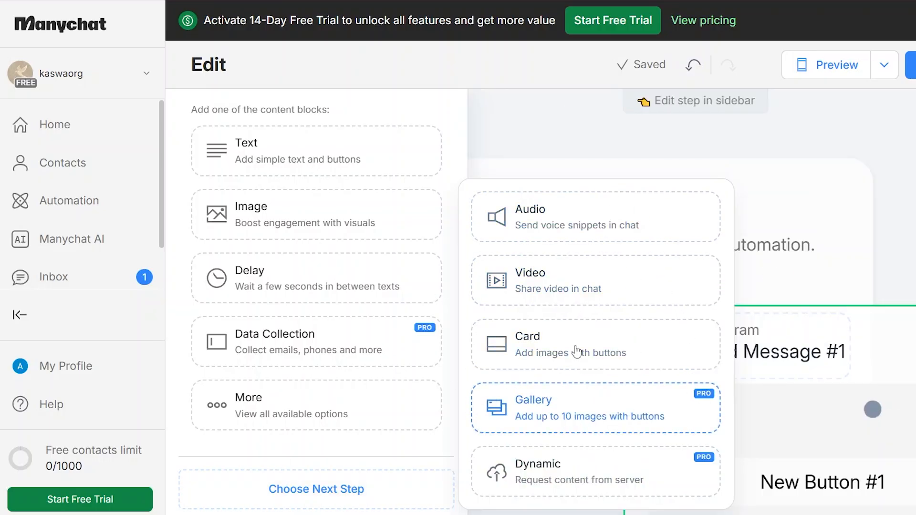
Dismiss the More content-blocks popup, returning to the Send Message #1 editor
{"action": "left_click", "coordinate": [778, 408]}
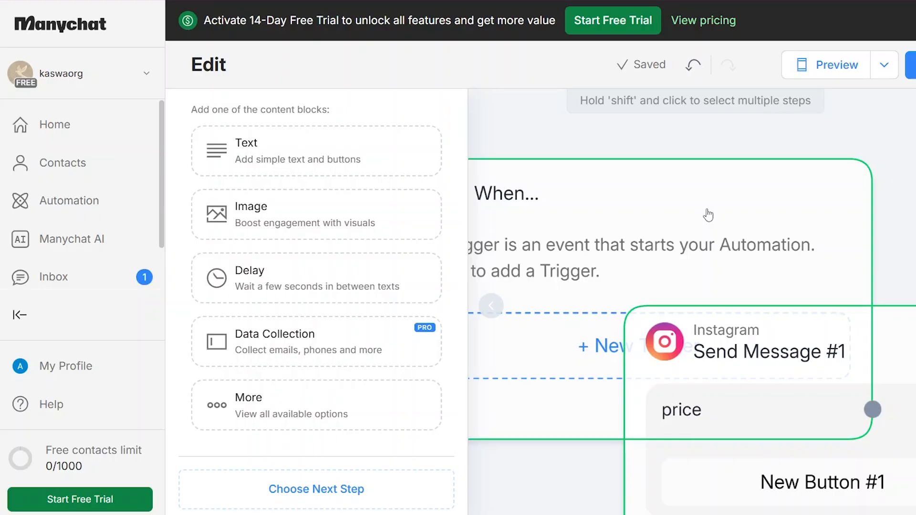
Go back to the Automation section from the sidebar
{"action": "left_click", "coordinate": [96, 202]}
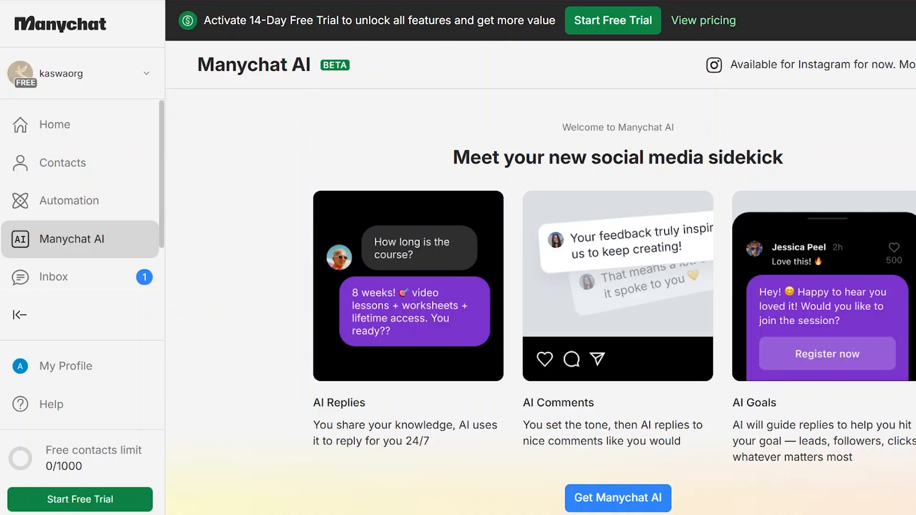
{"action": "scroll", "coordinate": [614, 305], "scroll_direction": "down", "scroll_amount": 2}
{"action": "scroll", "coordinate": [614, 305], "scroll_direction": "up", "scroll_amount": 1}
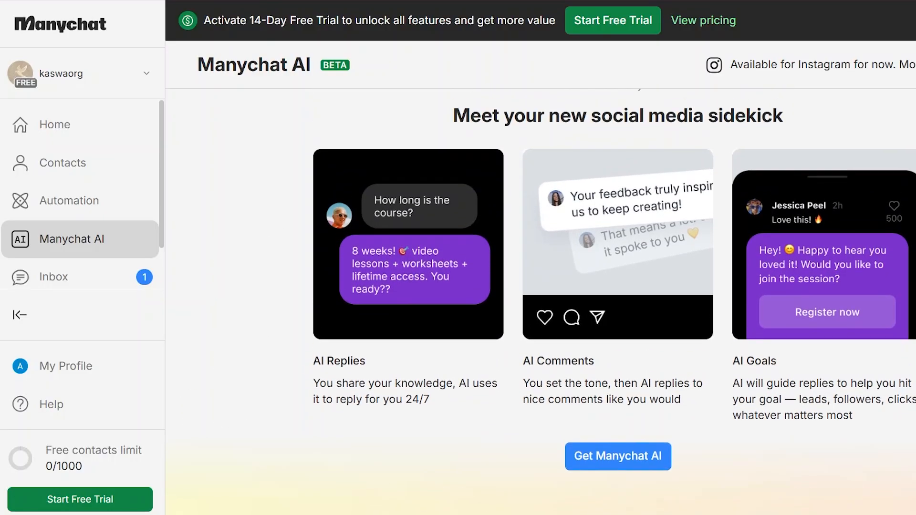
{"action": "scroll", "coordinate": [306, 308], "scroll_direction": "up", "scroll_amount": 1}
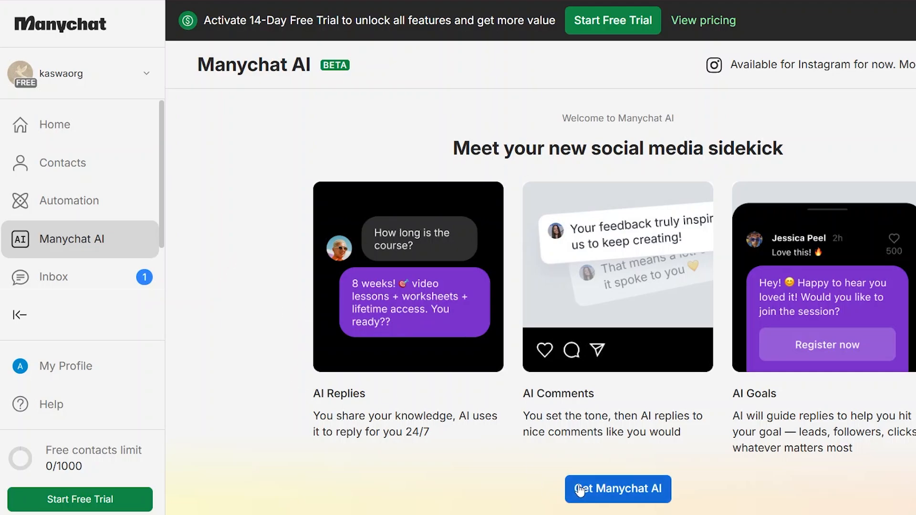
{"action": "left_click", "coordinate": [569, 497]}
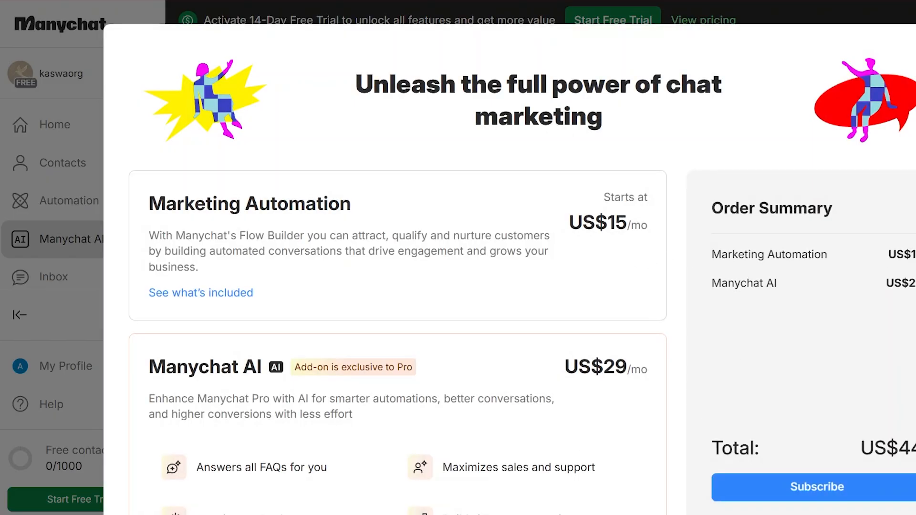
{"action": "scroll", "coordinate": [523, 264], "scroll_direction": "down", "scroll_amount": 8}
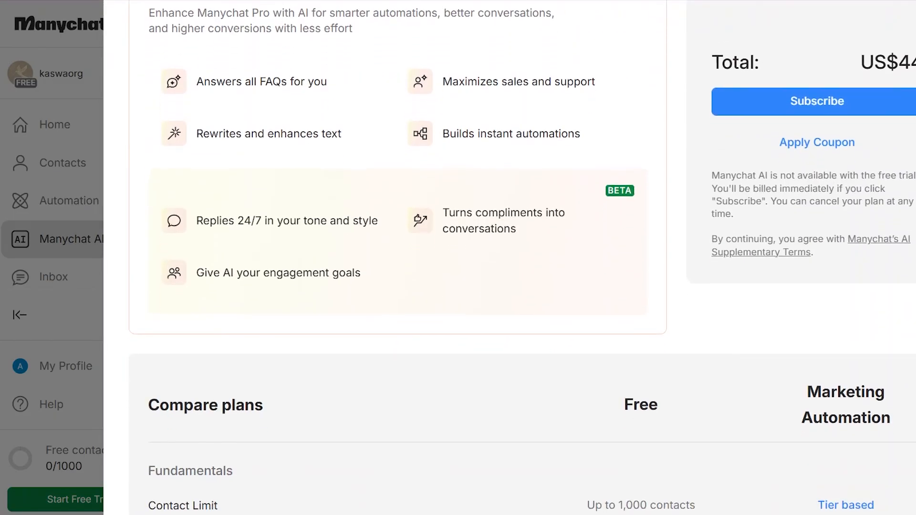
{"action": "scroll", "coordinate": [522, 263], "scroll_direction": "up", "scroll_amount": 8}
{"action": "key", "text": "Escape"}
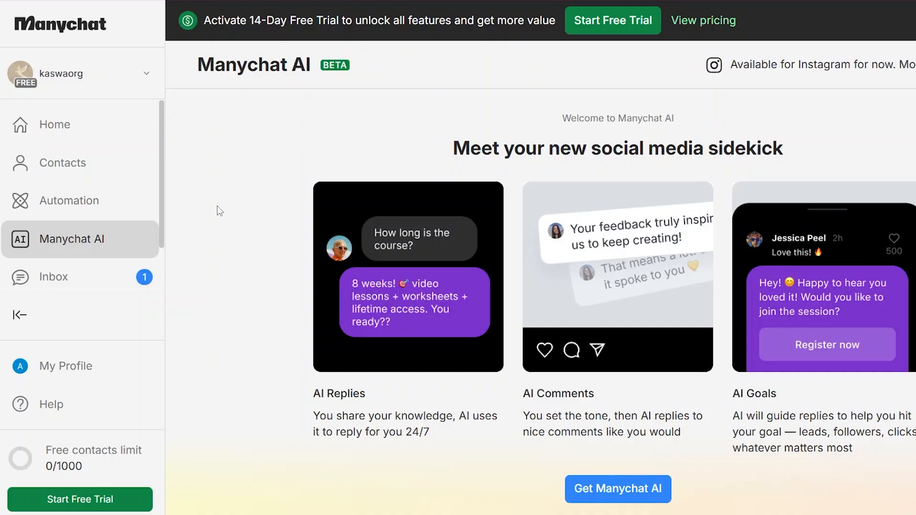
Open the draft Sequence Message 1 from Automation, then return to My Automations
{"action": "left_click", "coordinate": [95, 215]}
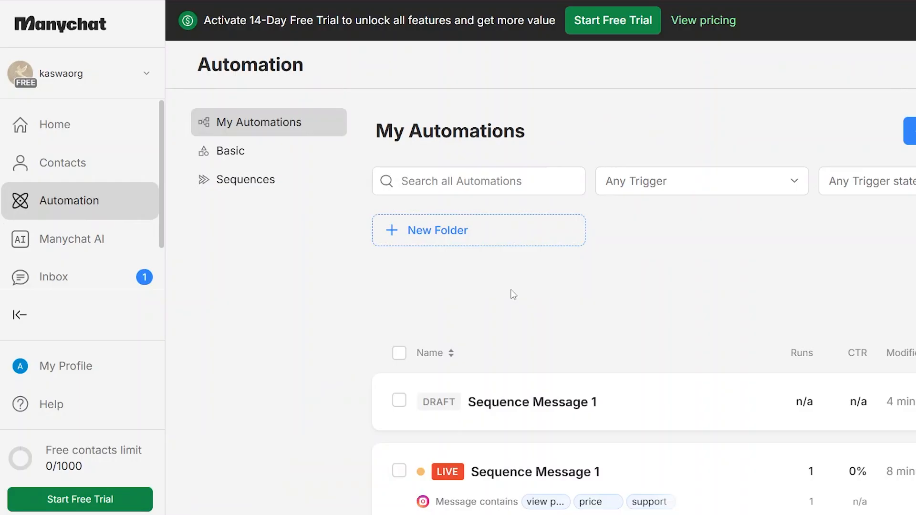
{"action": "left_click", "coordinate": [637, 411]}
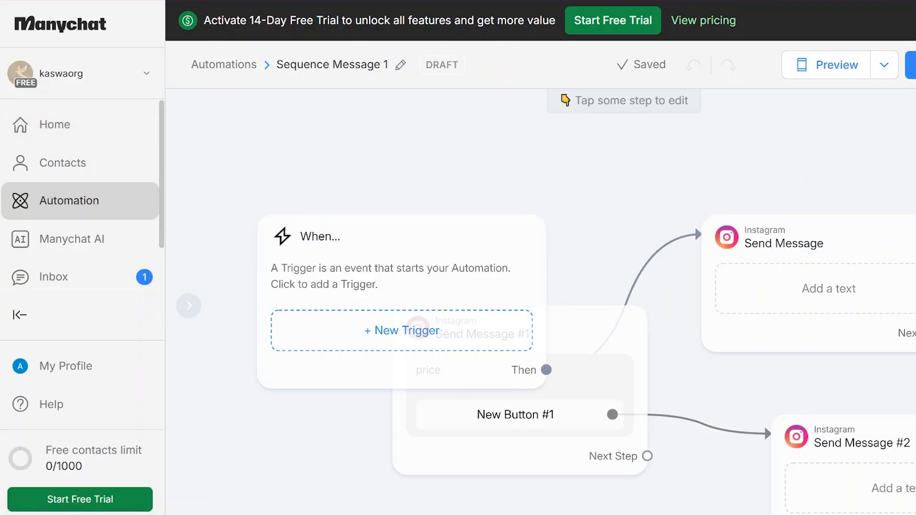
{"action": "left_click", "coordinate": [80, 201]}
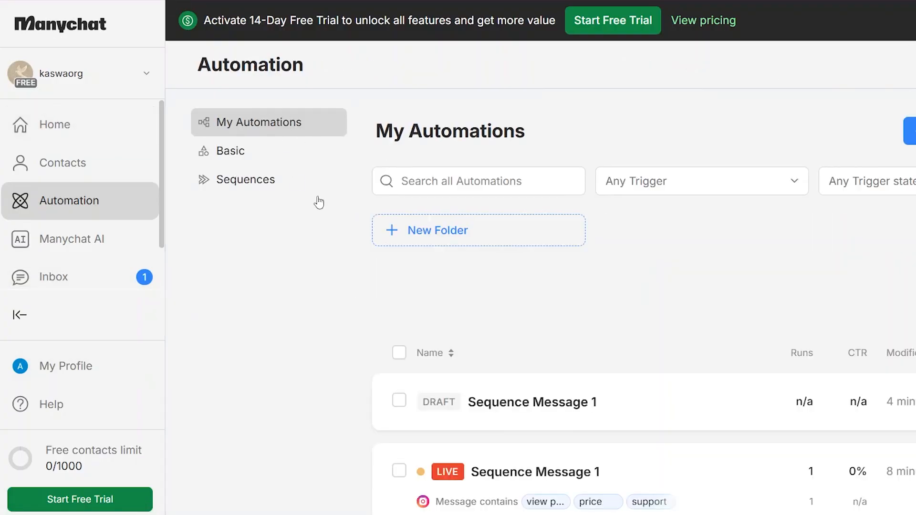
Open the live Sequence Message 1 automation to see its 1 send and published flow
{"action": "left_click", "coordinate": [714, 487]}
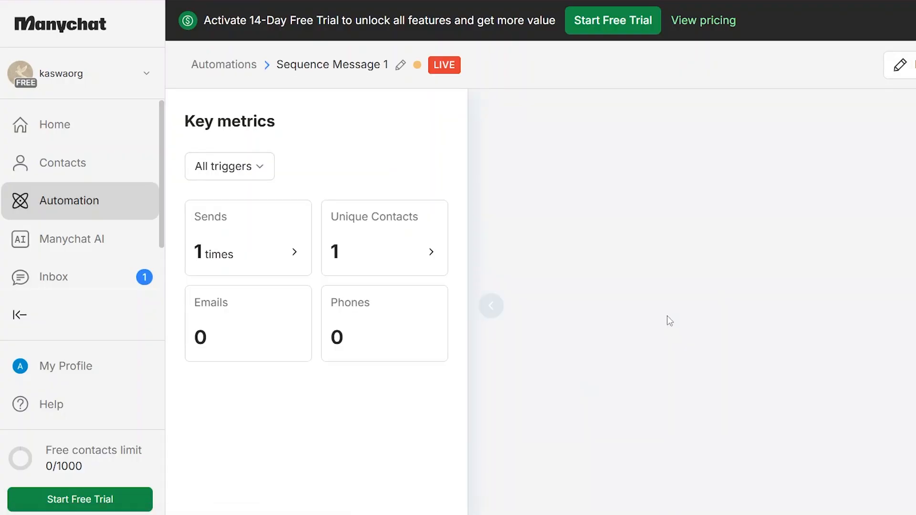